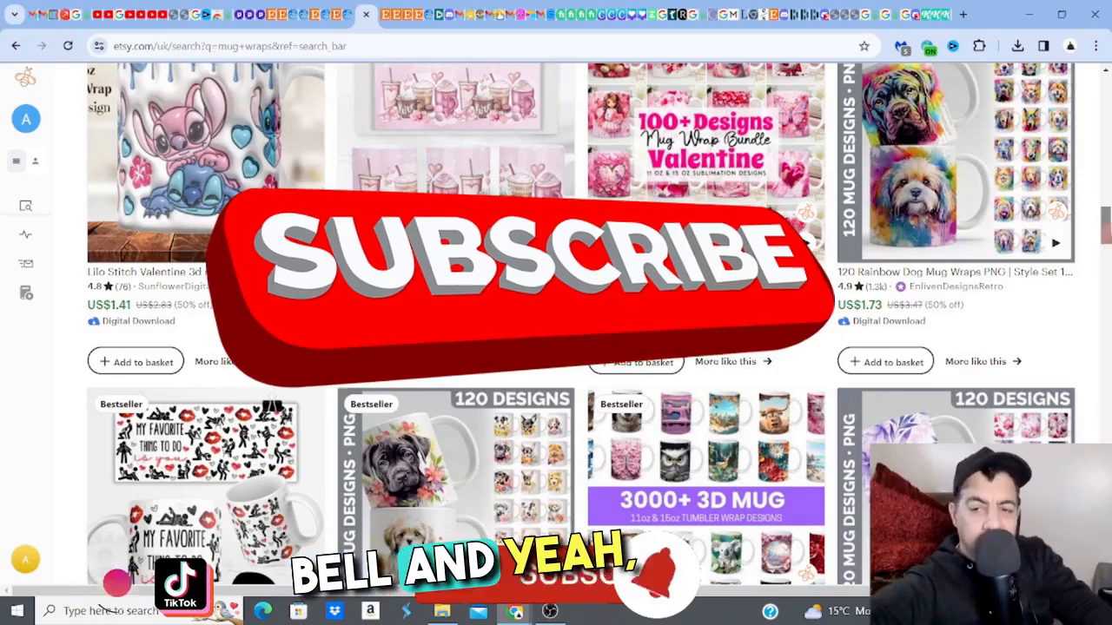
# - Switch to Printify, leave the tumbler's design editor and open the product catalog's home page
pyautogui.scroll(1, 599, 339)
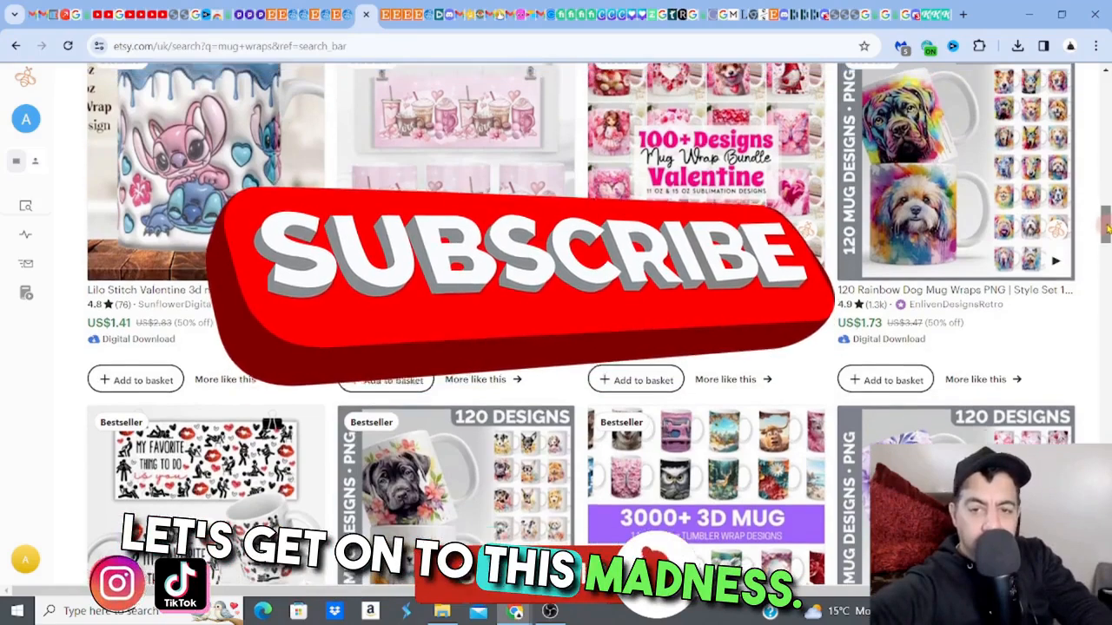
pyautogui.click(703, 24)
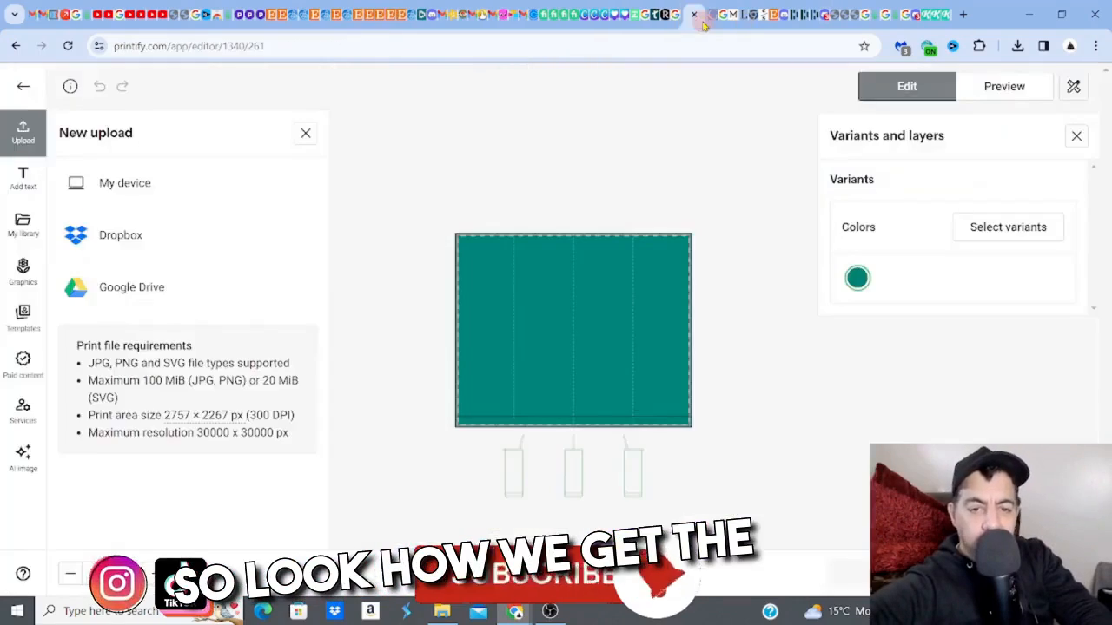
pyautogui.click(23, 87)
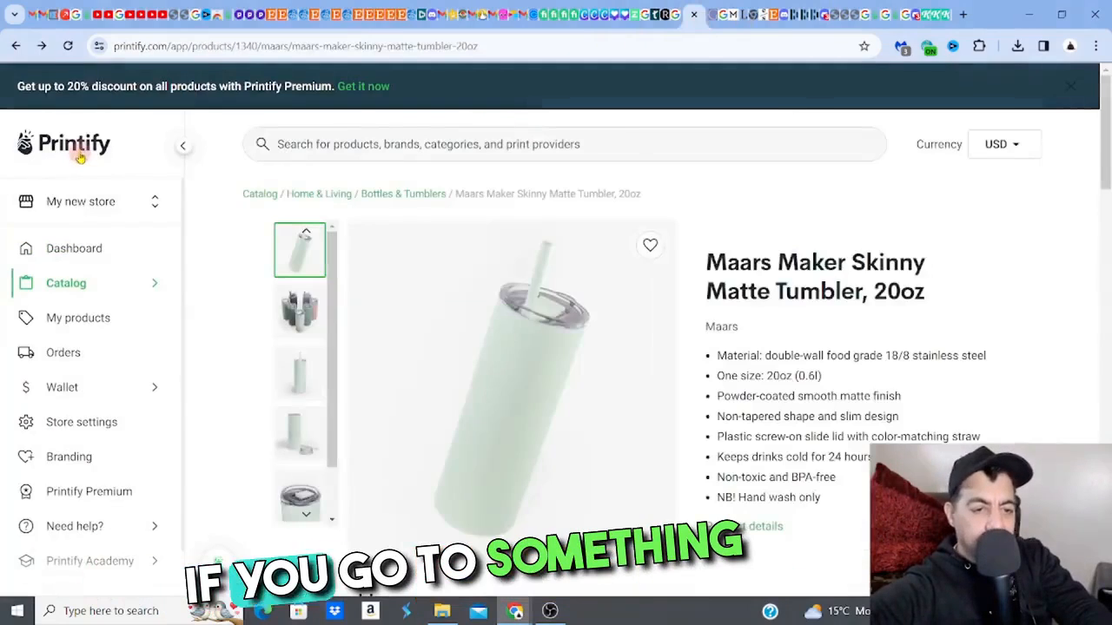
pyautogui.click(79, 150)
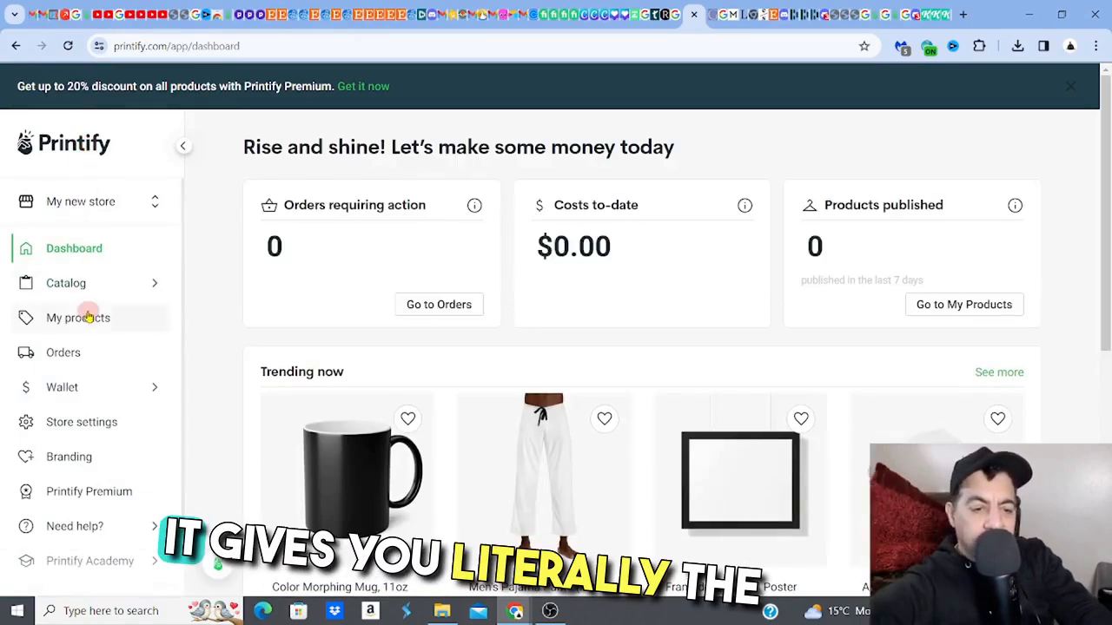
pyautogui.click(112, 287)
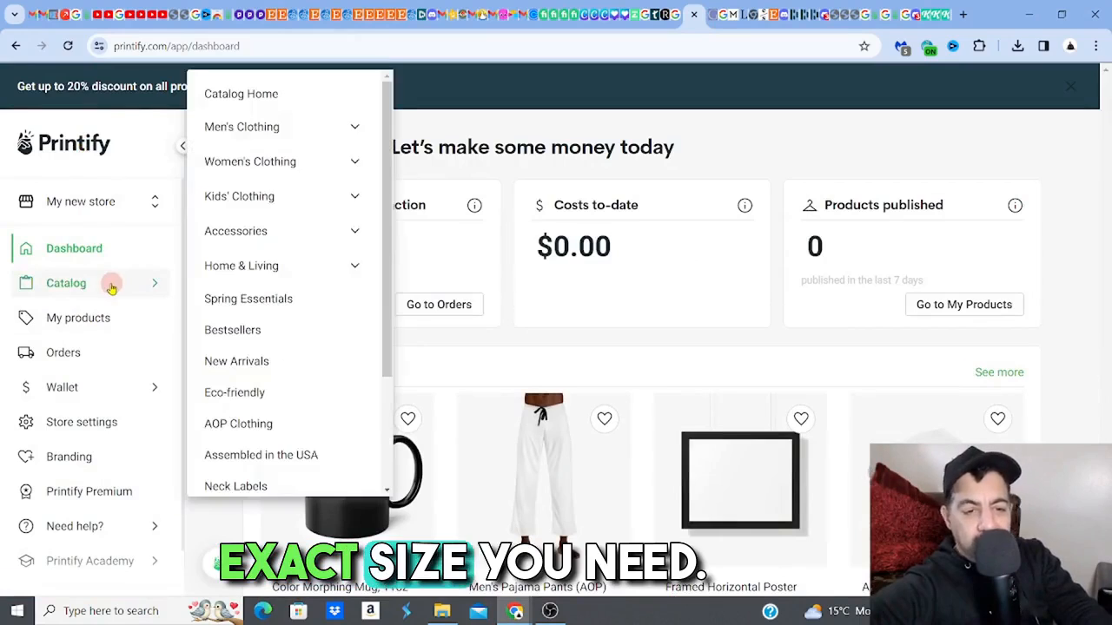
pyautogui.click(241, 95)
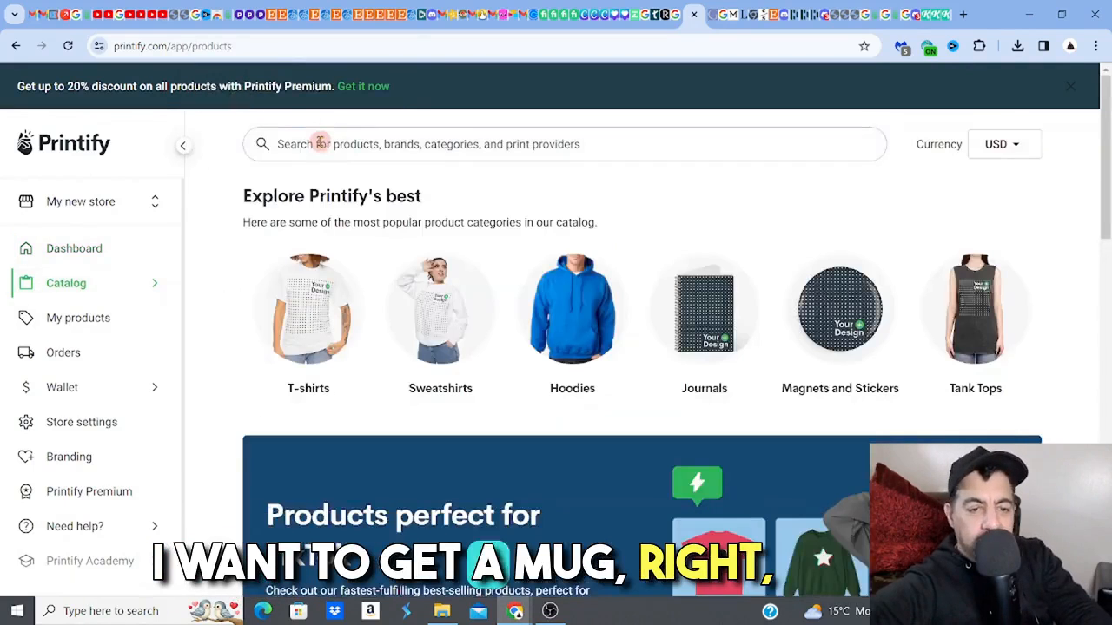
# - Search the product catalog for "mug" and open the Ceramic Mug 11oz product page
pyautogui.write('mu')
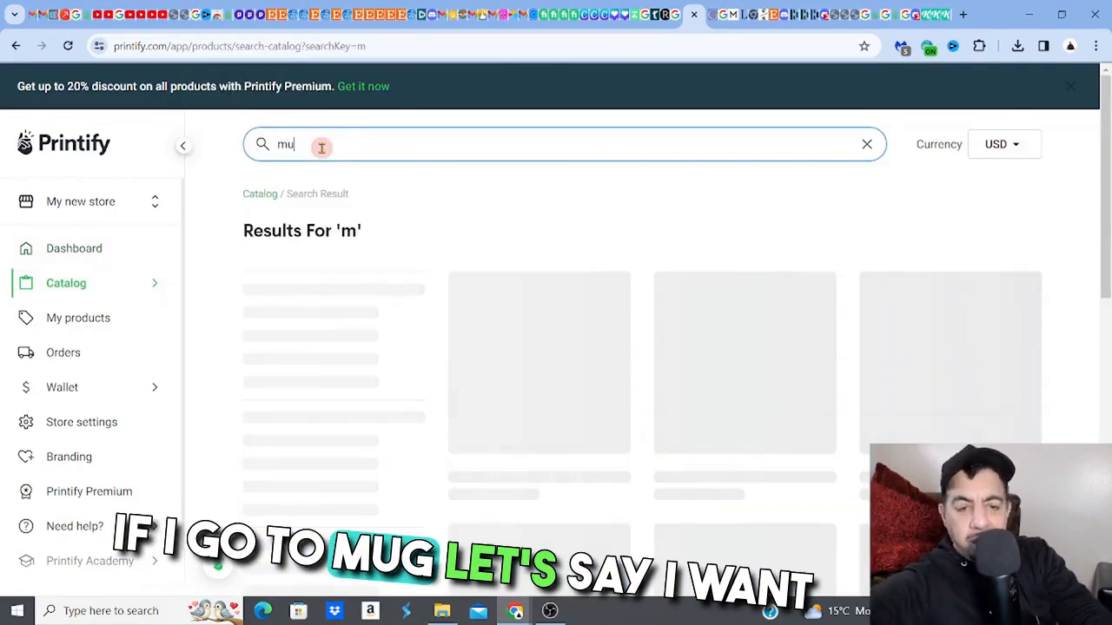
pyautogui.write('g')
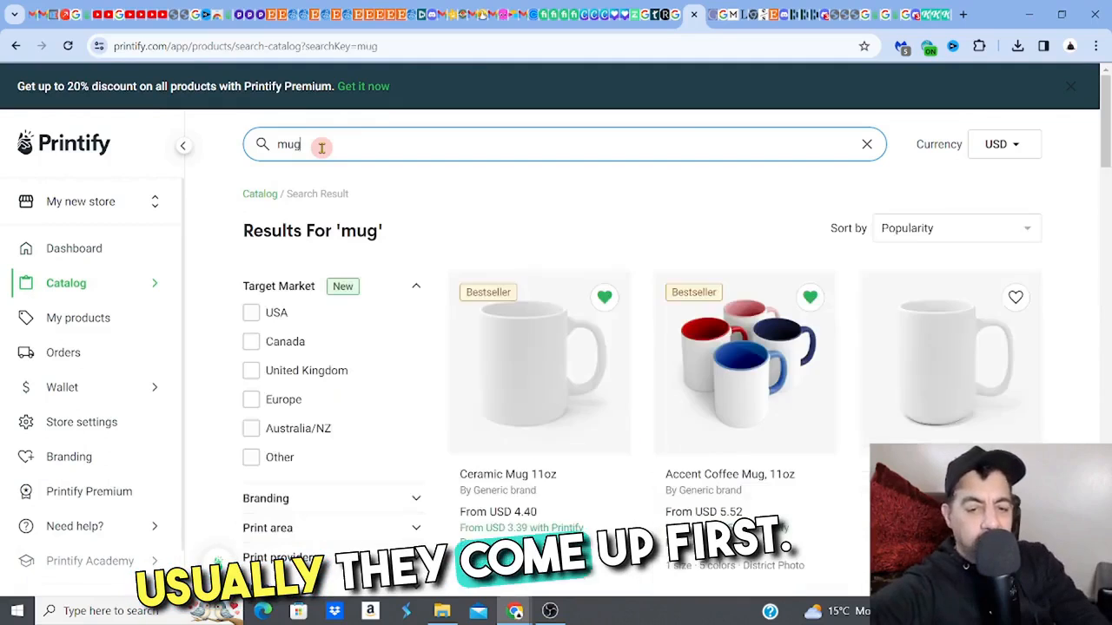
pyautogui.click(519, 346)
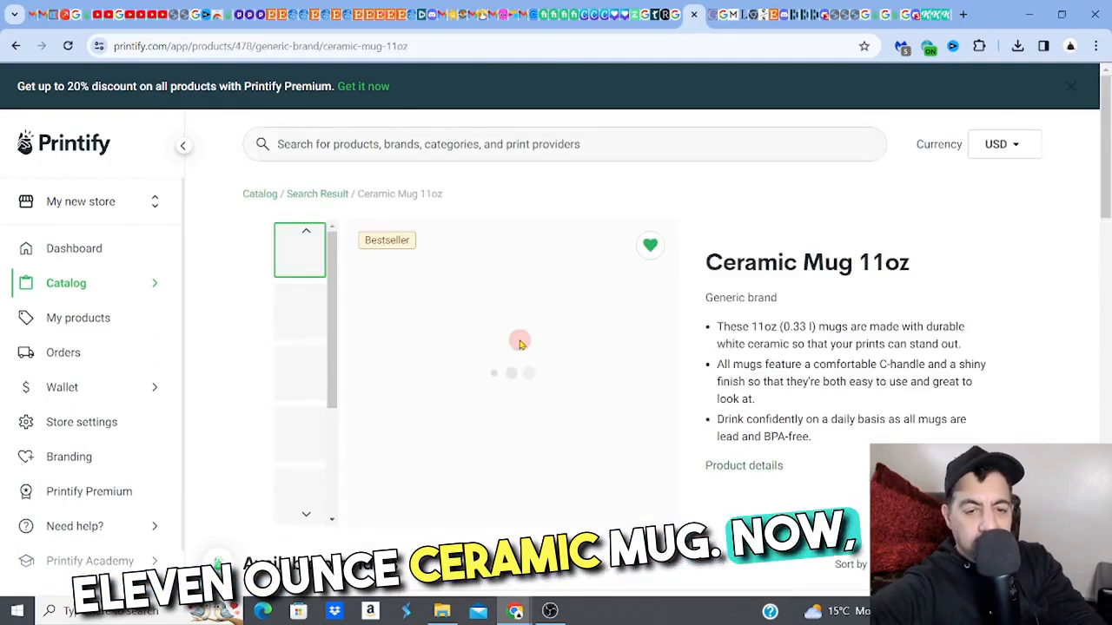
# - Start designing the Ceramic Mug 11oz with District Photo and show the upload options with the print file requirements
pyautogui.scroll(-3, 1067, 293)
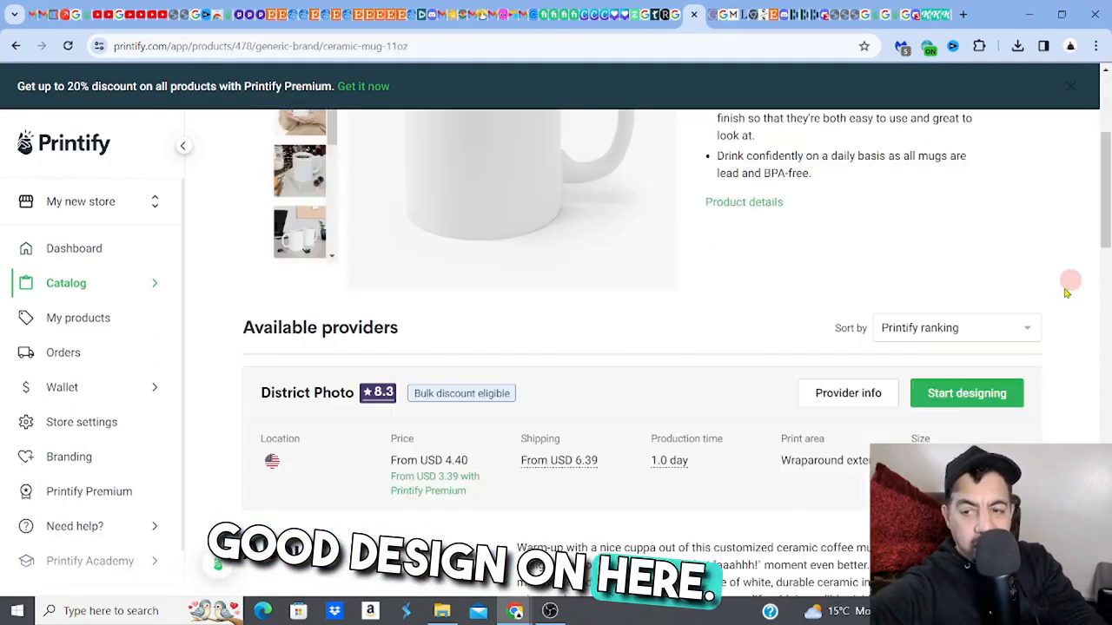
pyautogui.click(965, 393)
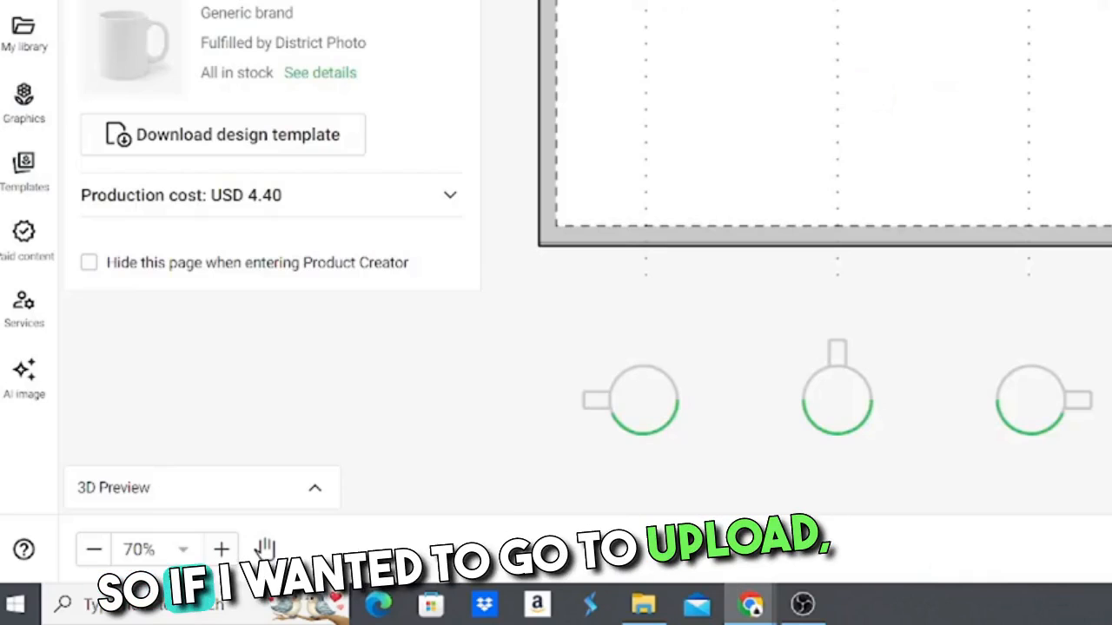
pyautogui.click(23, 0)
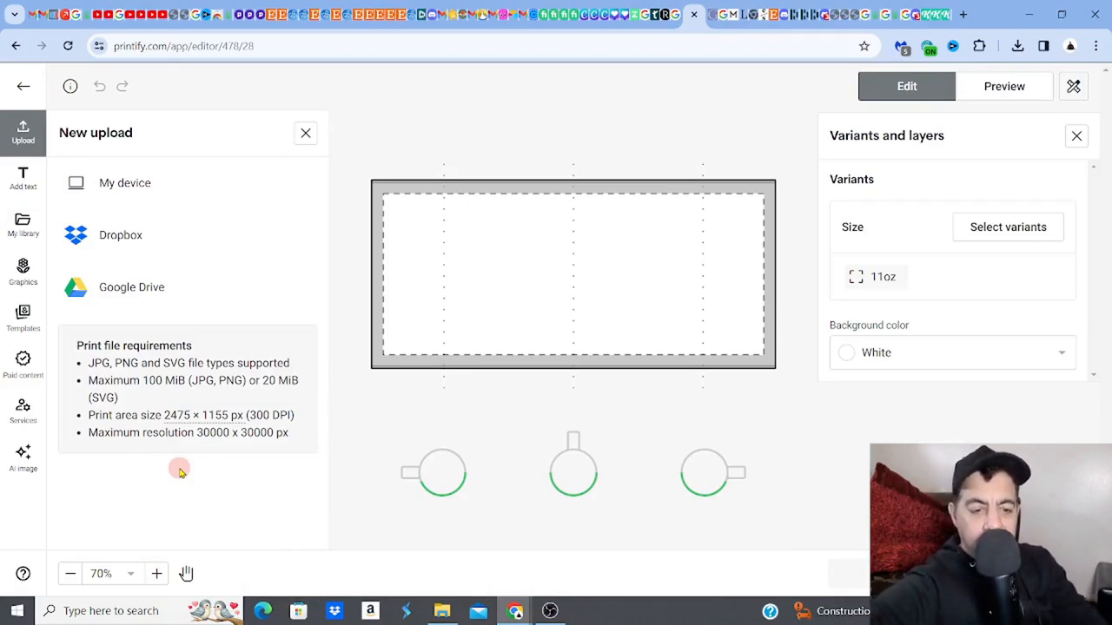
# - Switch to Canva and open the custom size settings for a new design
pyautogui.click(584, 21)
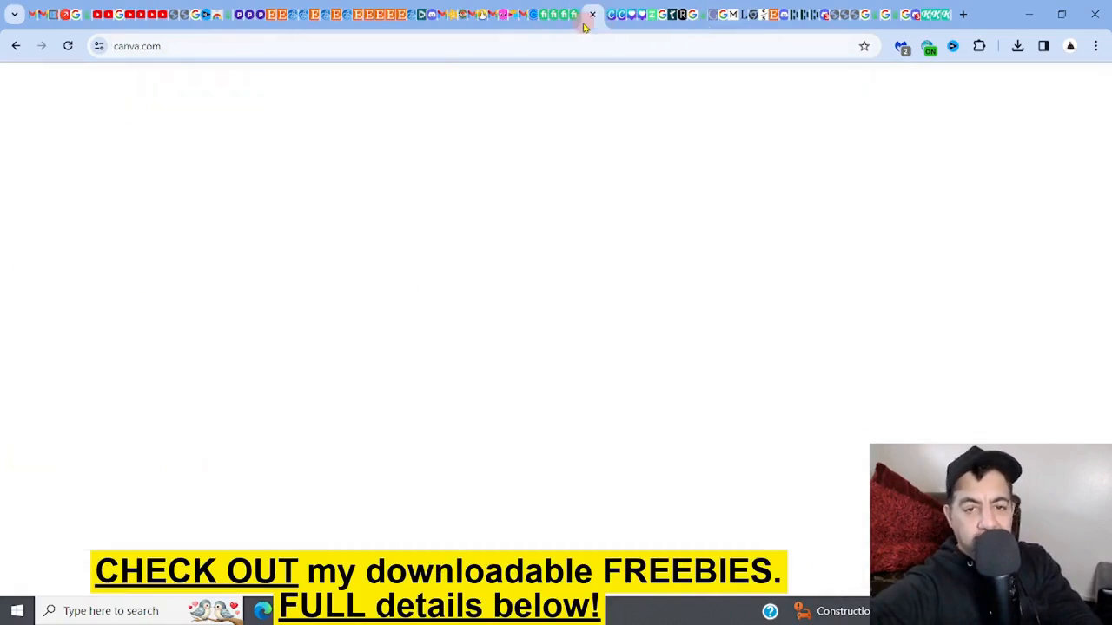
pyautogui.click(832, 177)
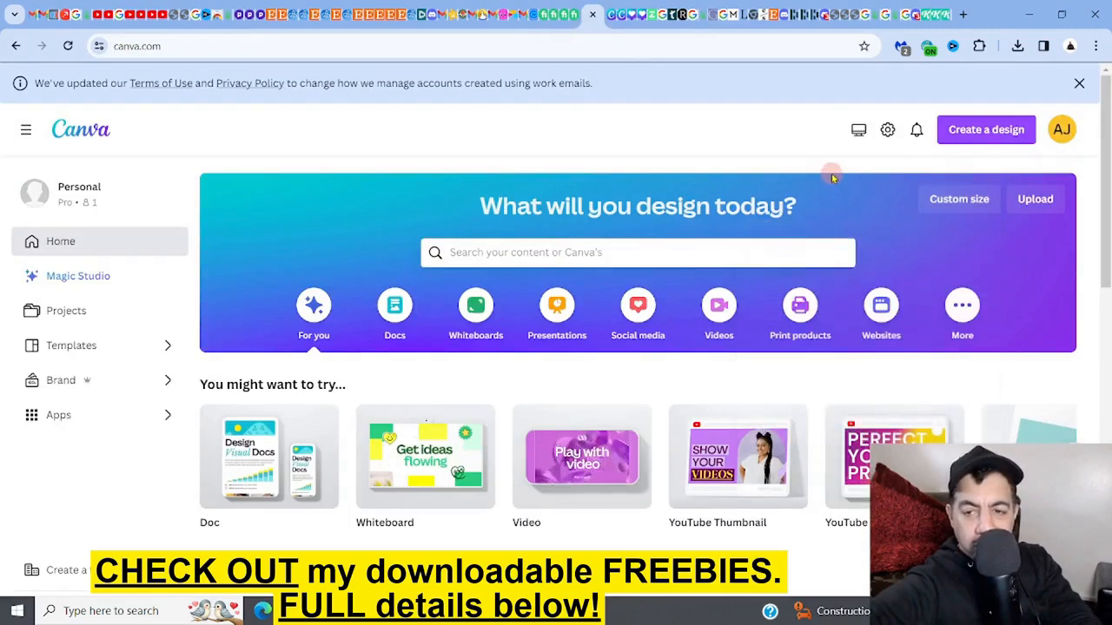
pyautogui.click(986, 130)
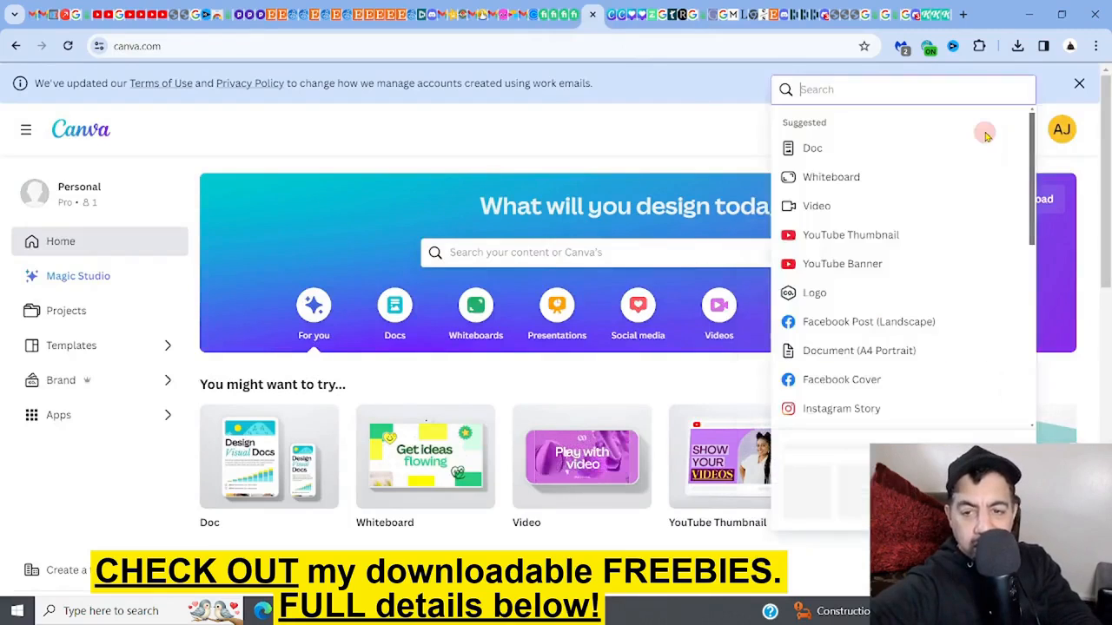
pyautogui.click(735, 124)
pyautogui.click(953, 202)
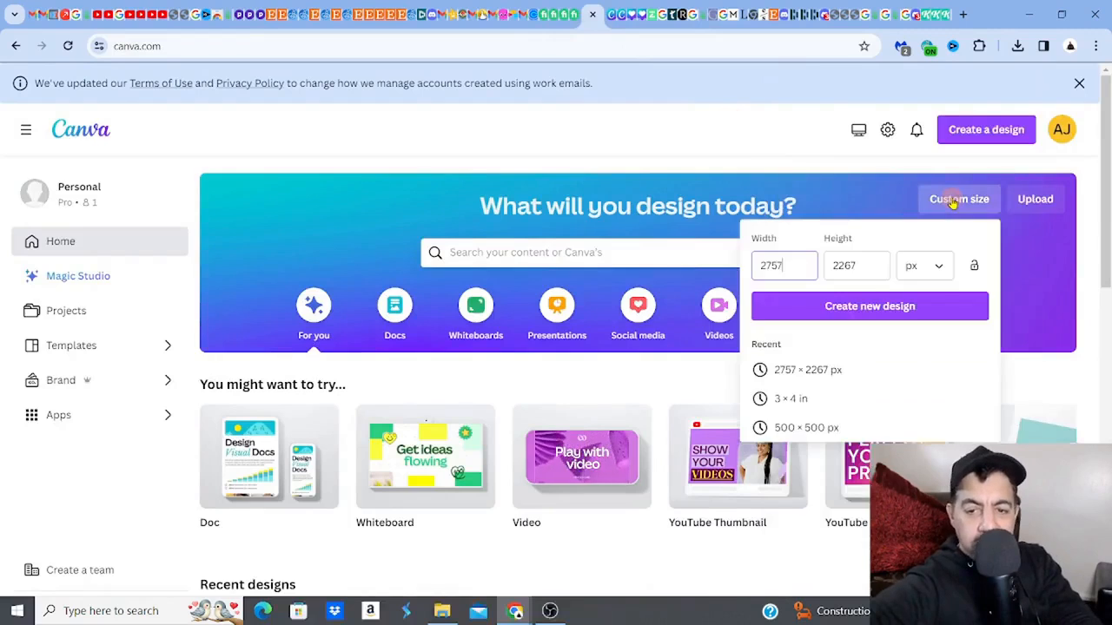
# - Set the custom design's width to 2475 px, checking the 11oz mug's print area size in Printify
pyautogui.click(786, 266)
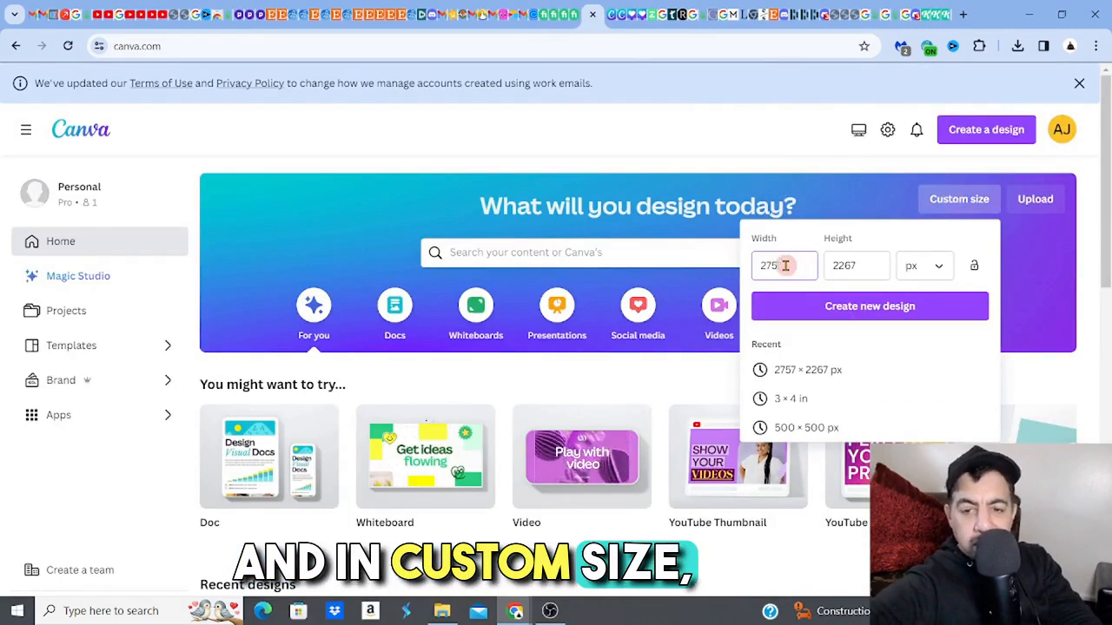
pyautogui.press('BackSpace')
pyautogui.press('BackSpace')
pyautogui.press('BackSpace')
pyautogui.press('BackSpace')
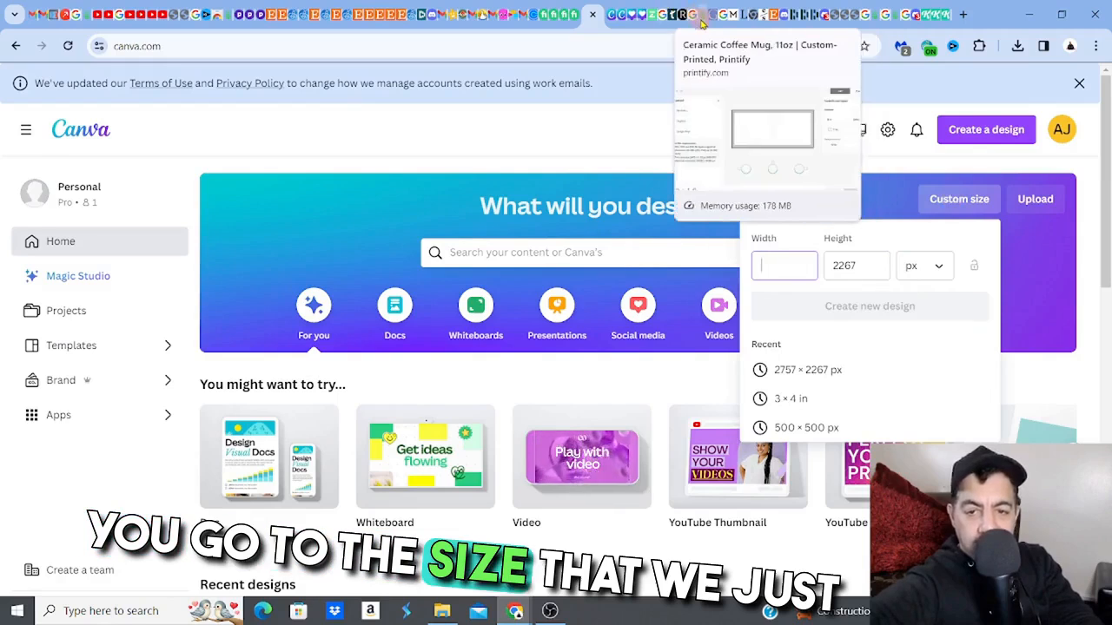
pyautogui.click(699, 16)
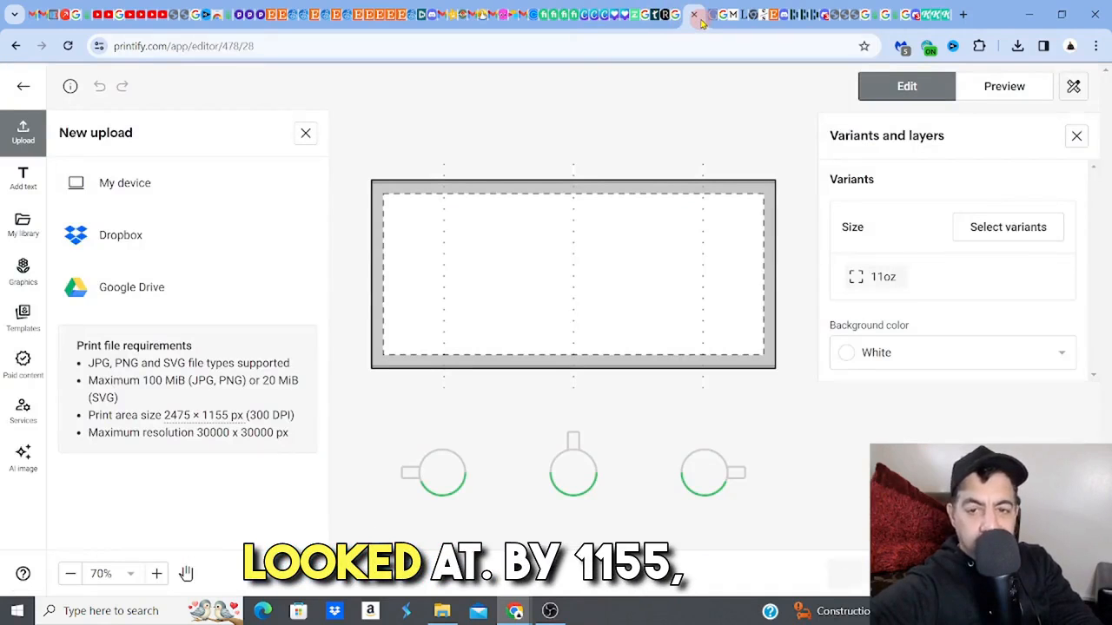
pyautogui.click(582, 26)
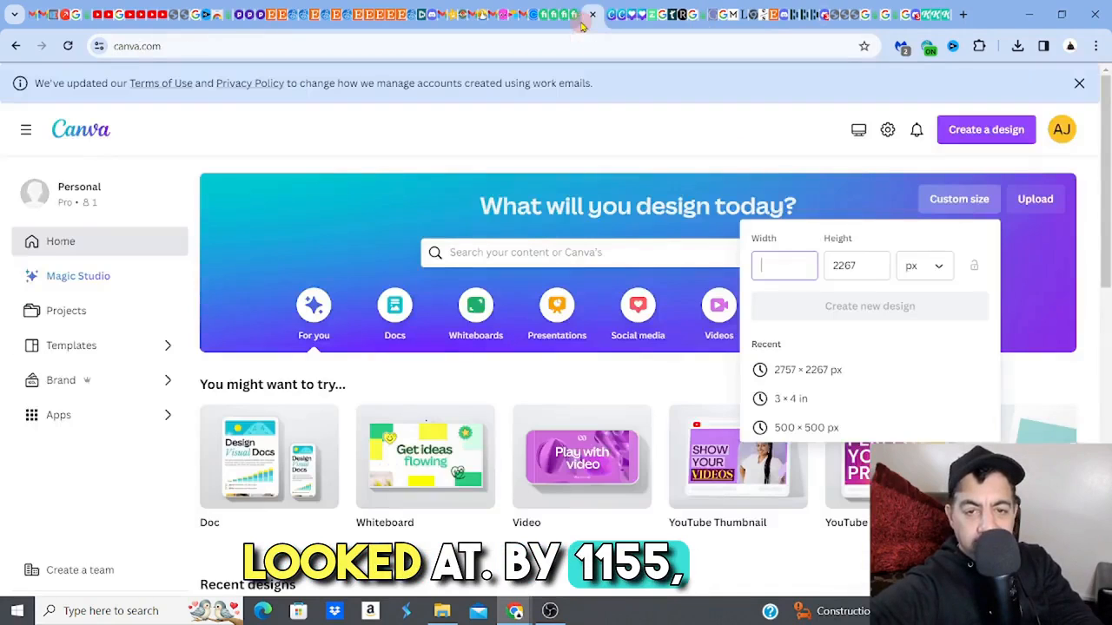
pyautogui.click(789, 268)
pyautogui.write('247')
# - Set the custom design's height to 1155 px and create the new design
pyautogui.click(868, 265)
pyautogui.press('BackSpace')
pyautogui.press('BackSpace')
pyautogui.press('BackSpace')
pyautogui.press('BackSpace')
pyautogui.write('1155')
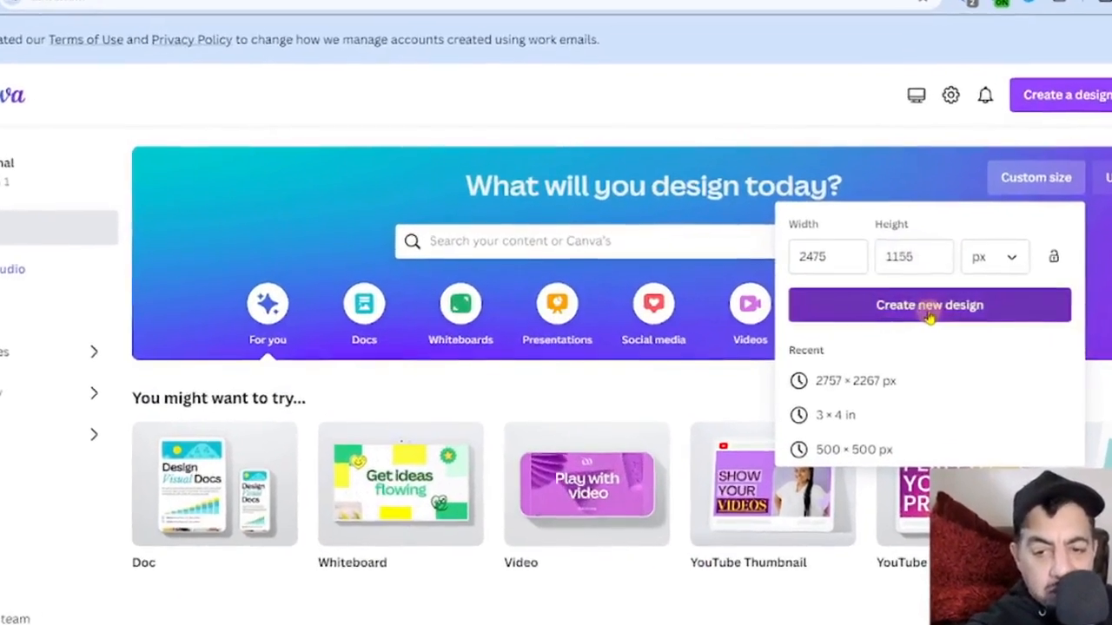
pyautogui.click(871, 308)
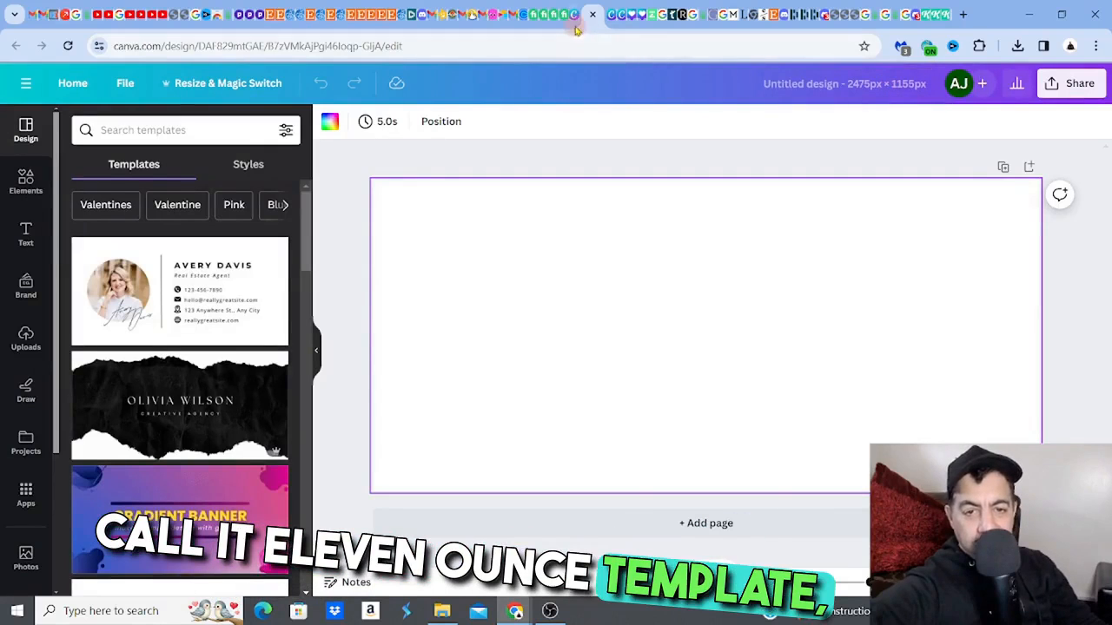
# - Return to Printify, search the catalog for "mug 15" and open the Ceramic Mug 15oz product page
pyautogui.click(700, 21)
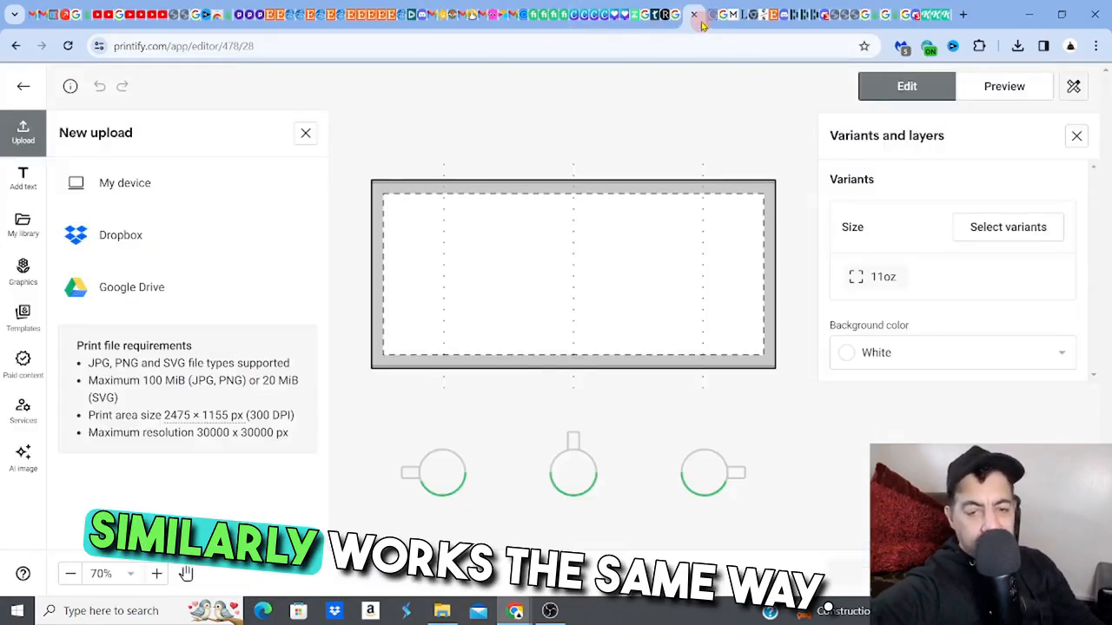
pyautogui.click(20, 88)
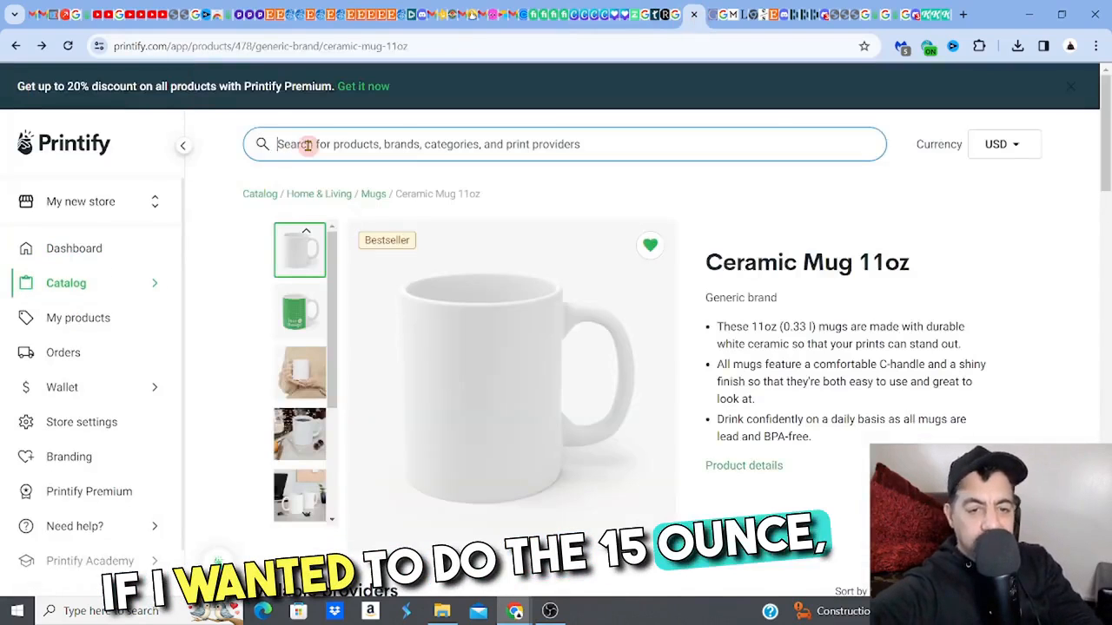
pyautogui.click(308, 145)
pyautogui.write('m1')
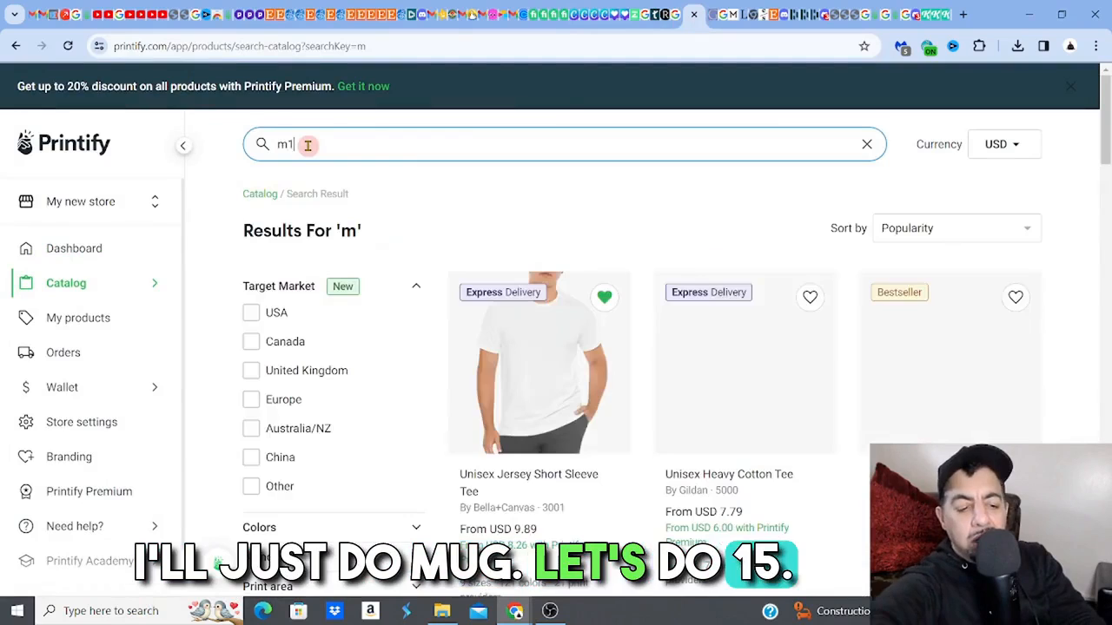
pyautogui.write('5')
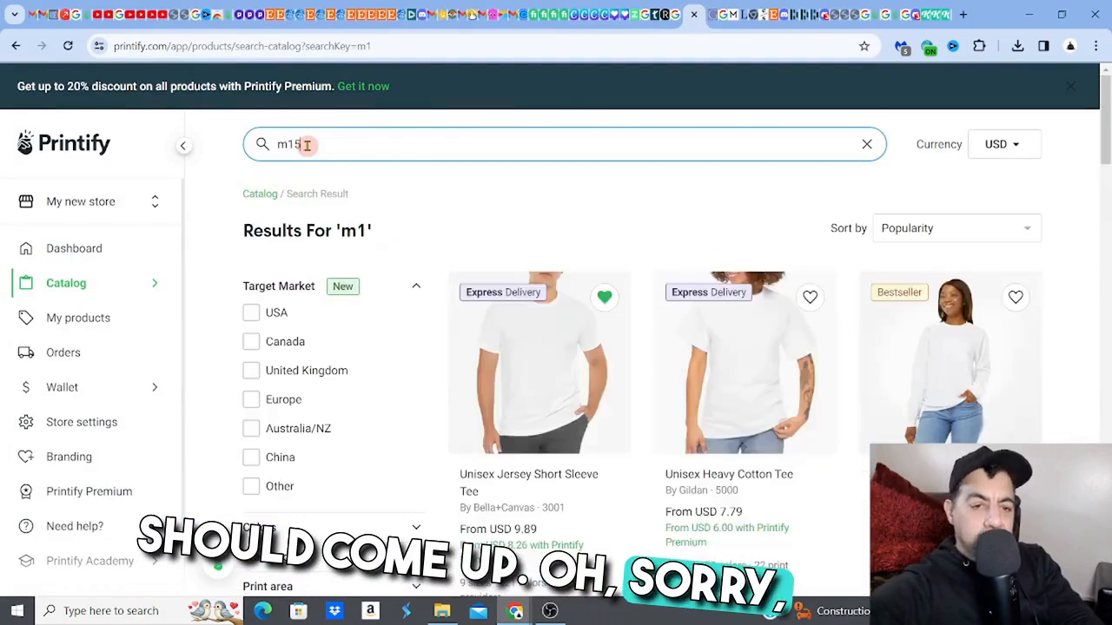
pyautogui.click(288, 146)
pyautogui.write('ug')
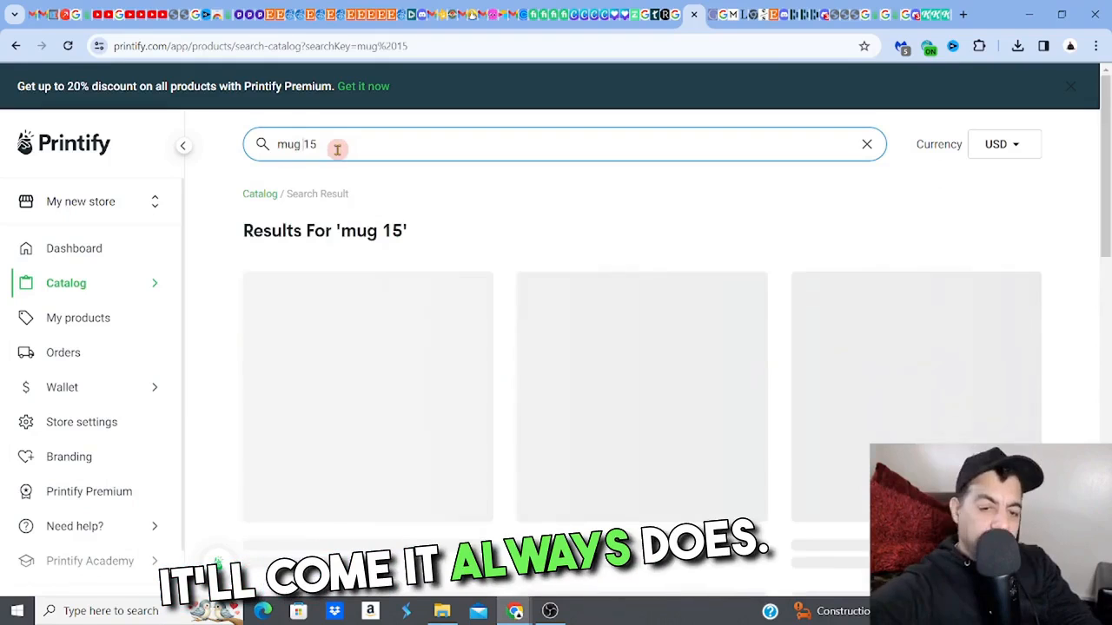
pyautogui.click(539, 391)
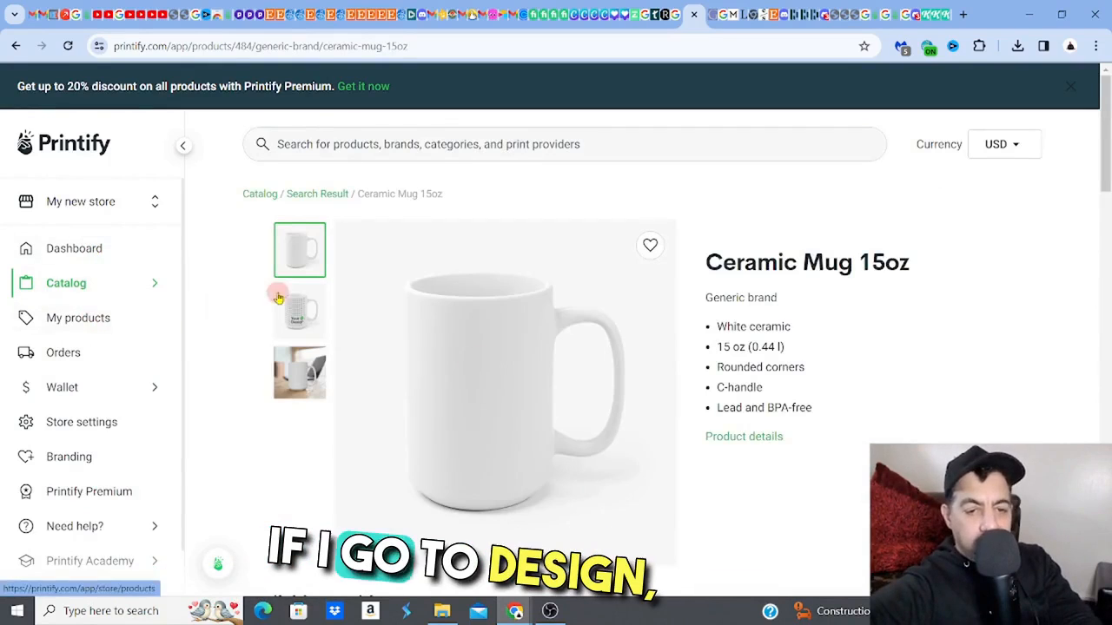
# - Start designing the Ceramic Mug 15oz with District Photo and show its print file requirements for uploads
pyautogui.scroll(-4, 996, 299)
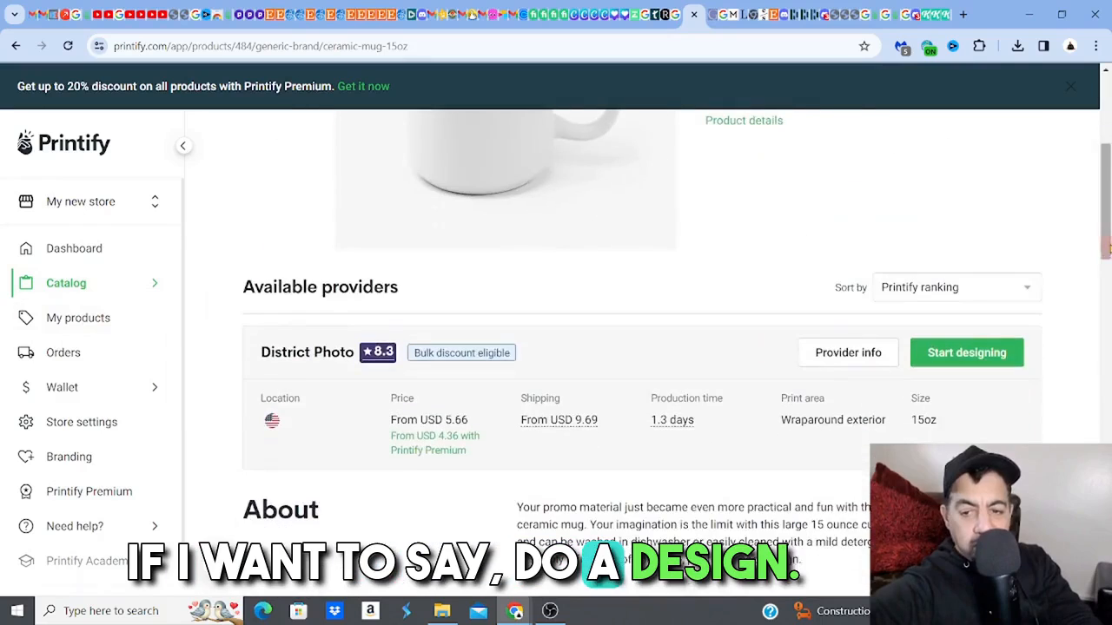
pyautogui.click(966, 354)
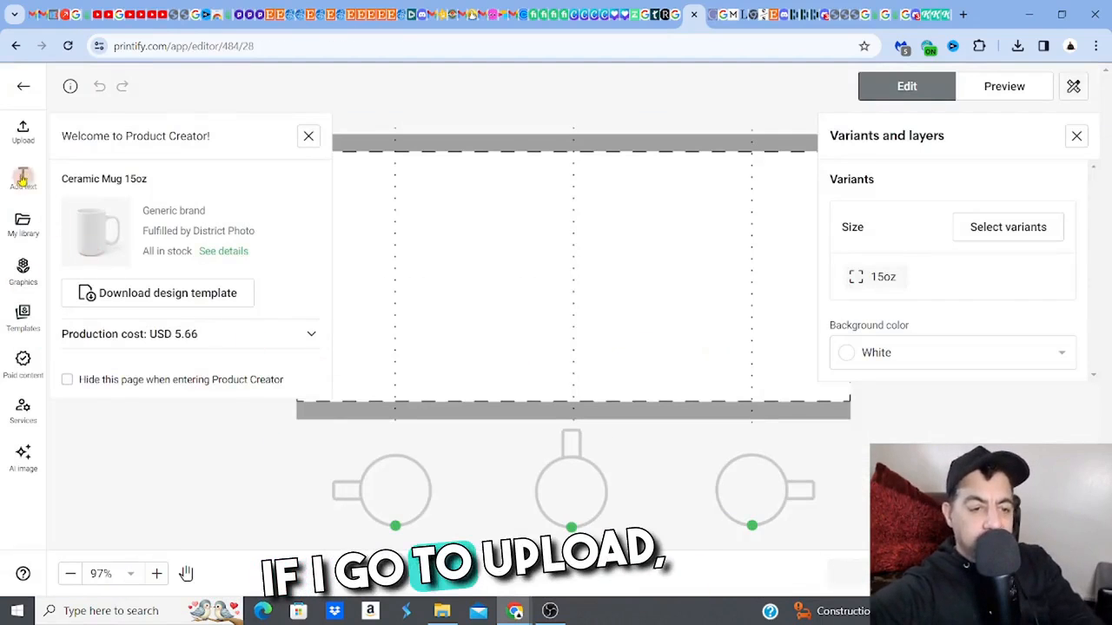
pyautogui.click(23, 132)
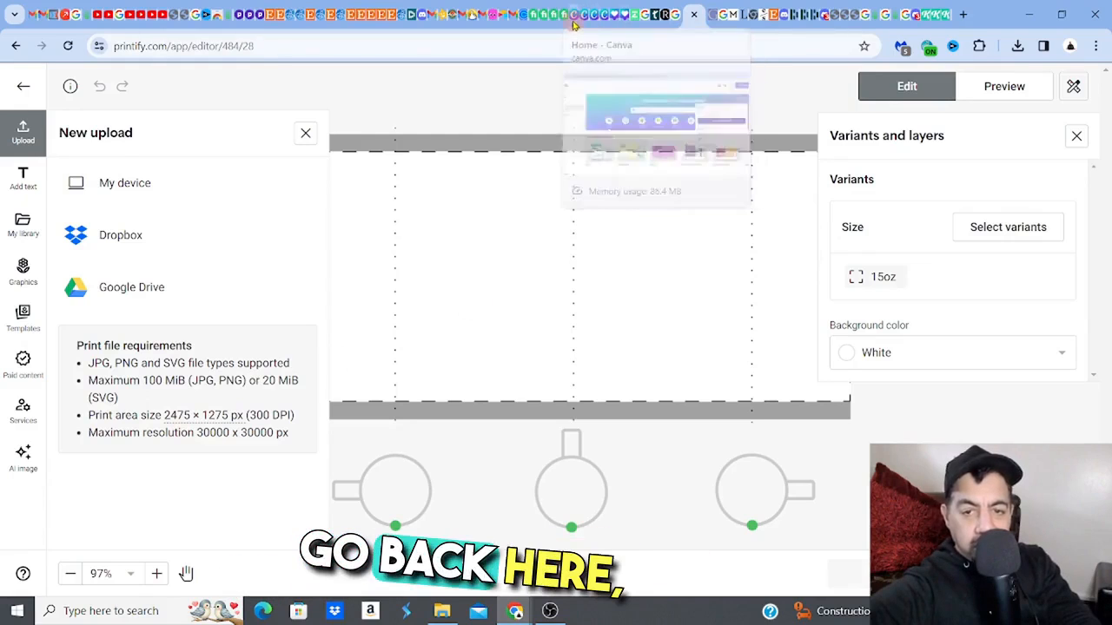
# - Switch to Canva, set the custom design's height to 1275 px to match Printify's 15oz print area, and create the new design
pyautogui.click(574, 24)
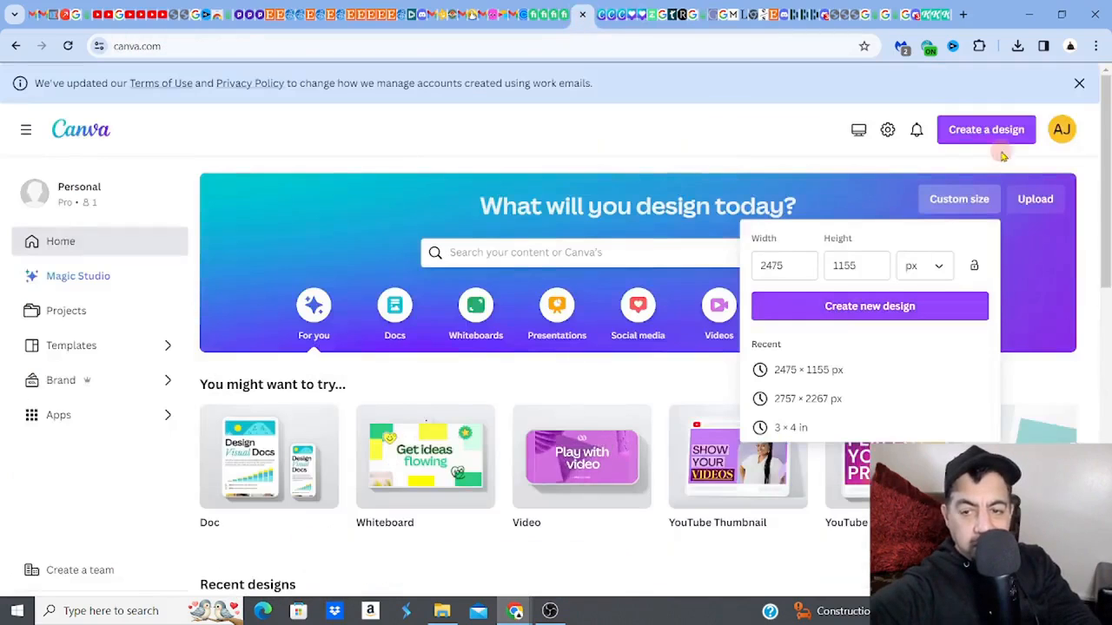
pyautogui.click(959, 203)
pyautogui.click(935, 207)
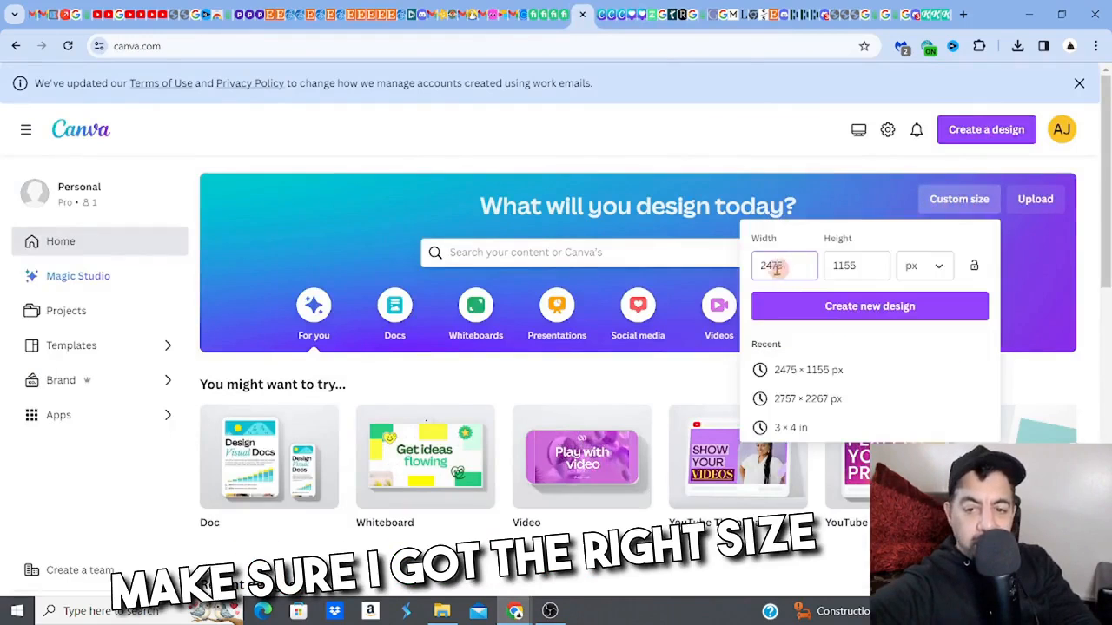
pyautogui.click(705, 19)
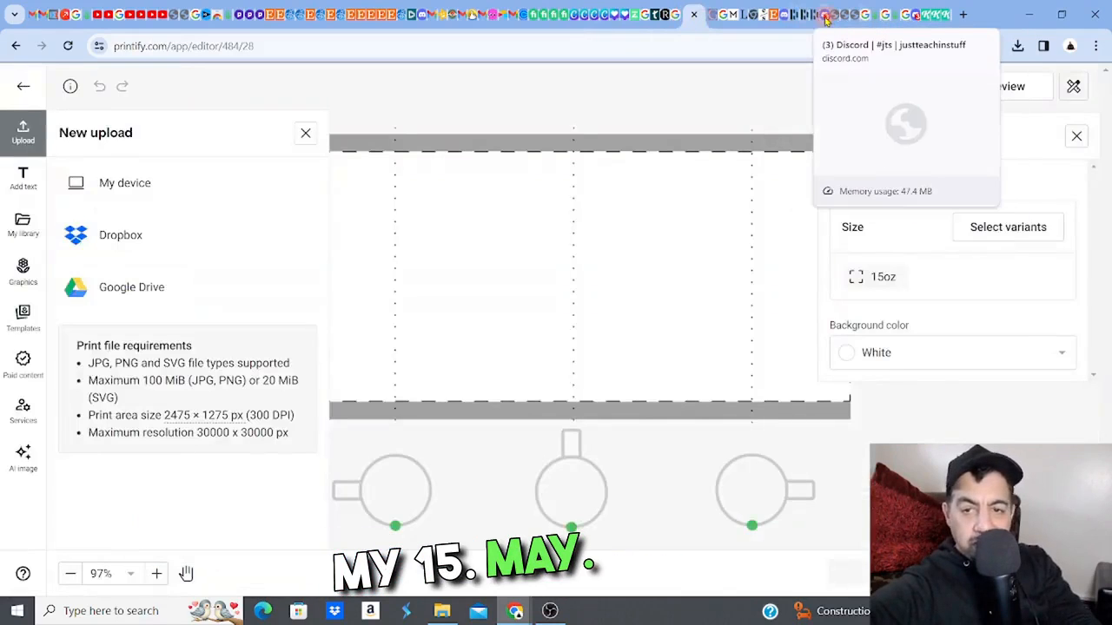
pyautogui.click(575, 19)
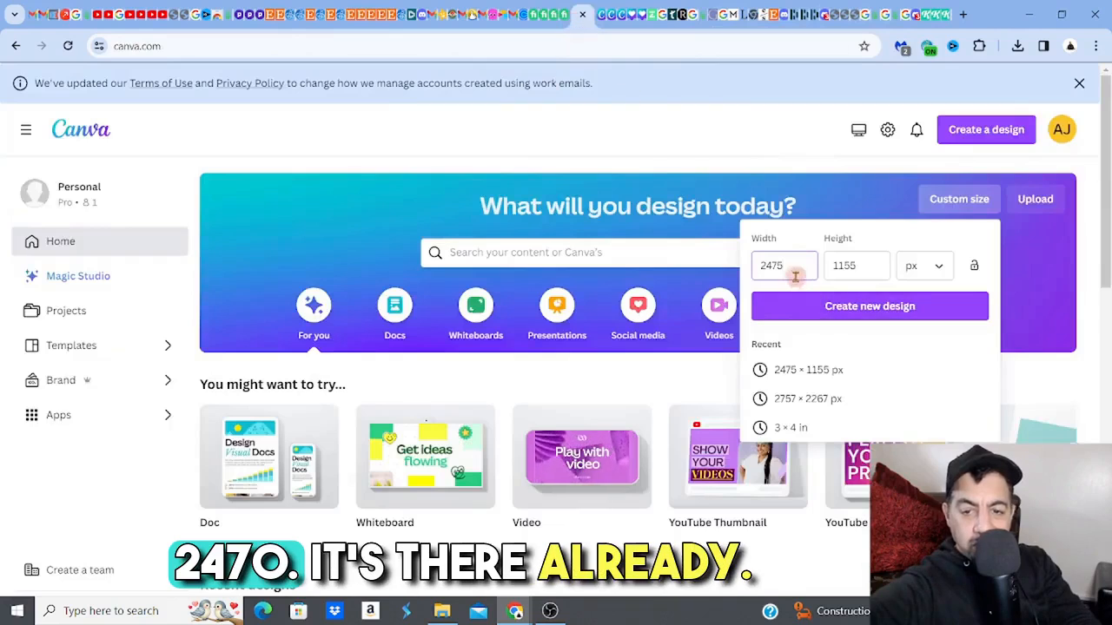
pyautogui.doubleClick(843, 266)
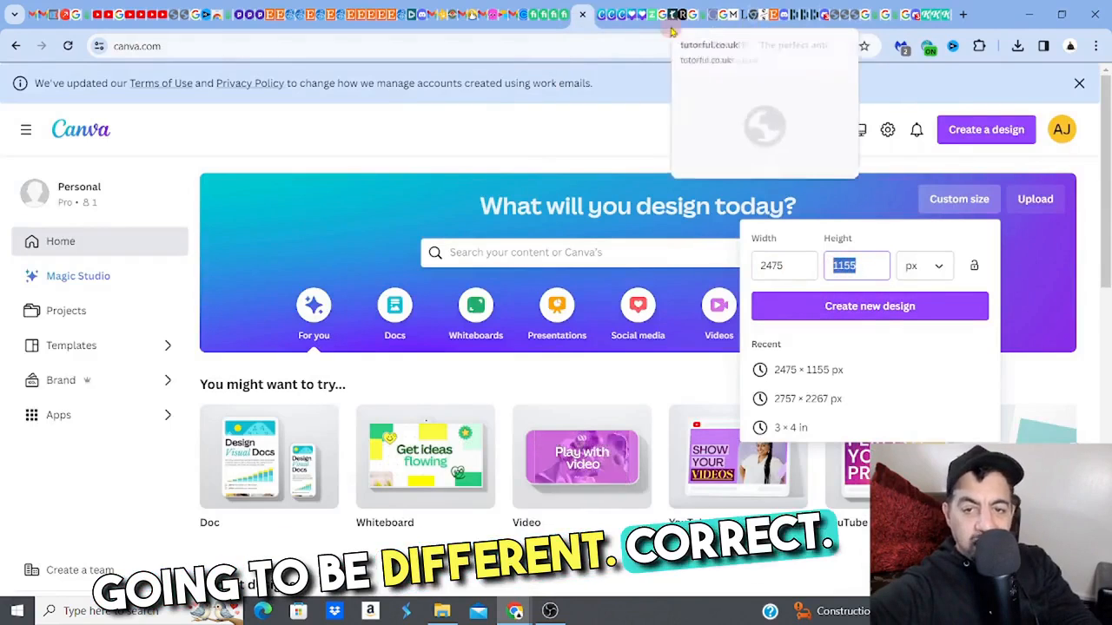
pyautogui.click(702, 27)
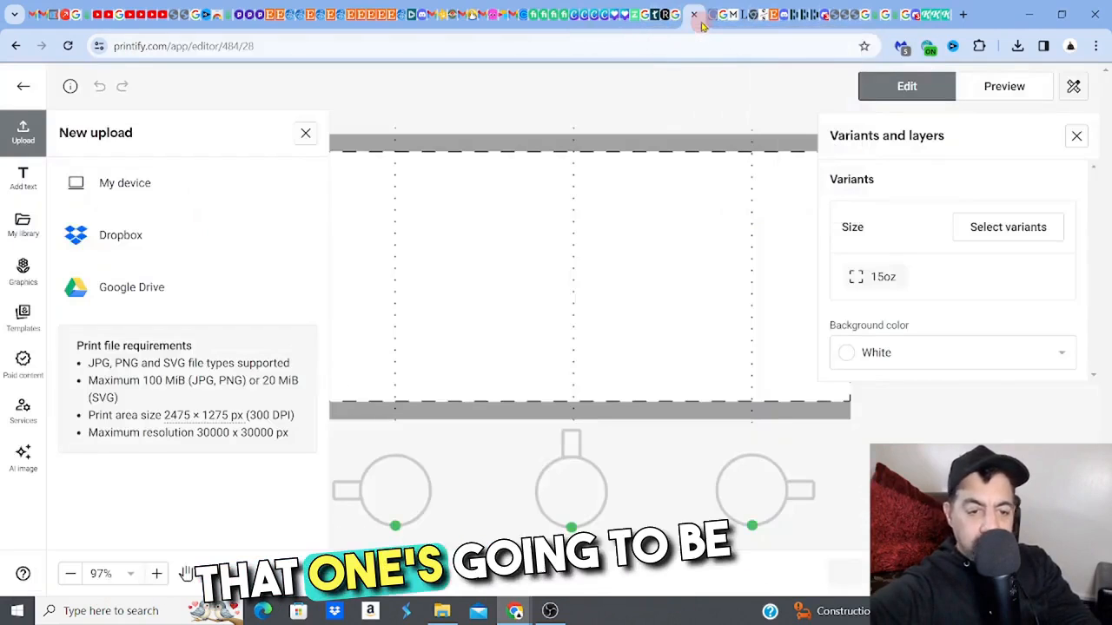
pyautogui.click(573, 15)
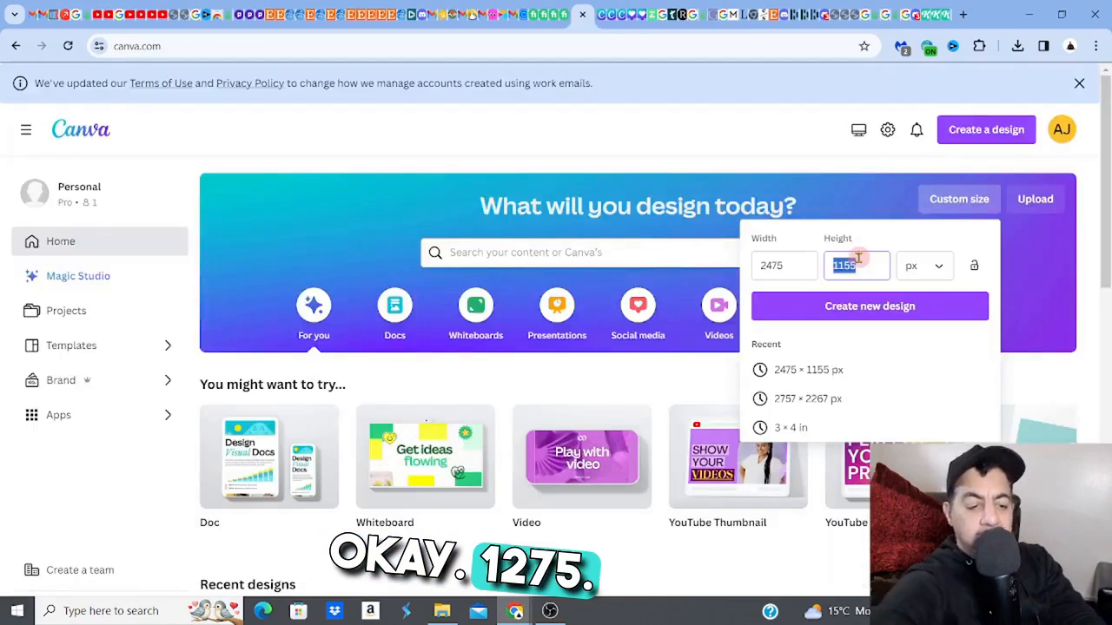
pyautogui.write('1275')
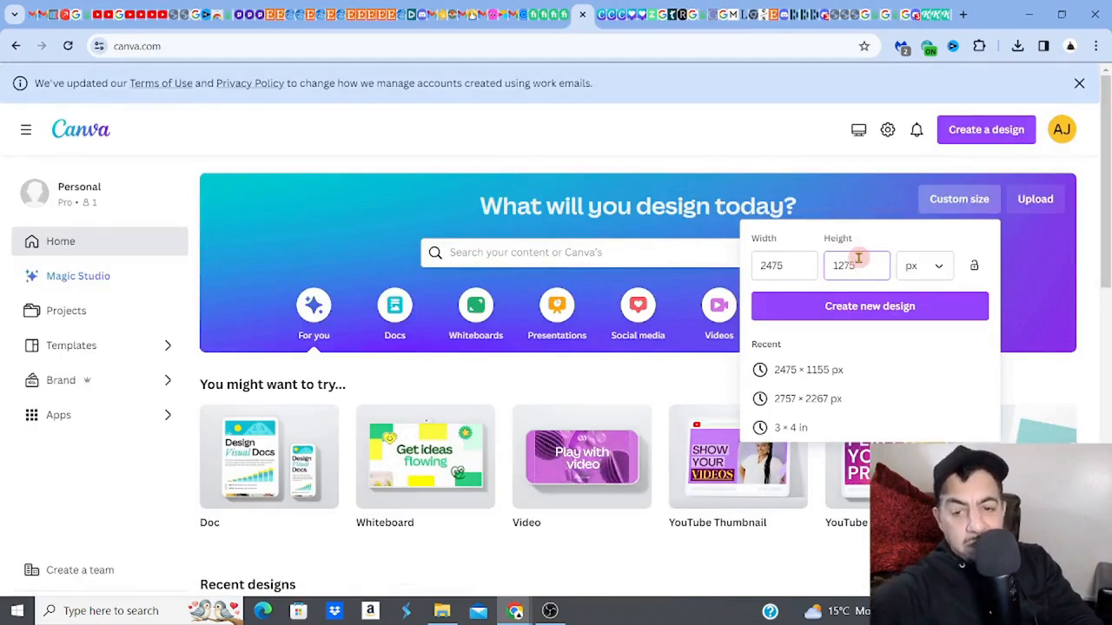
pyautogui.click(860, 307)
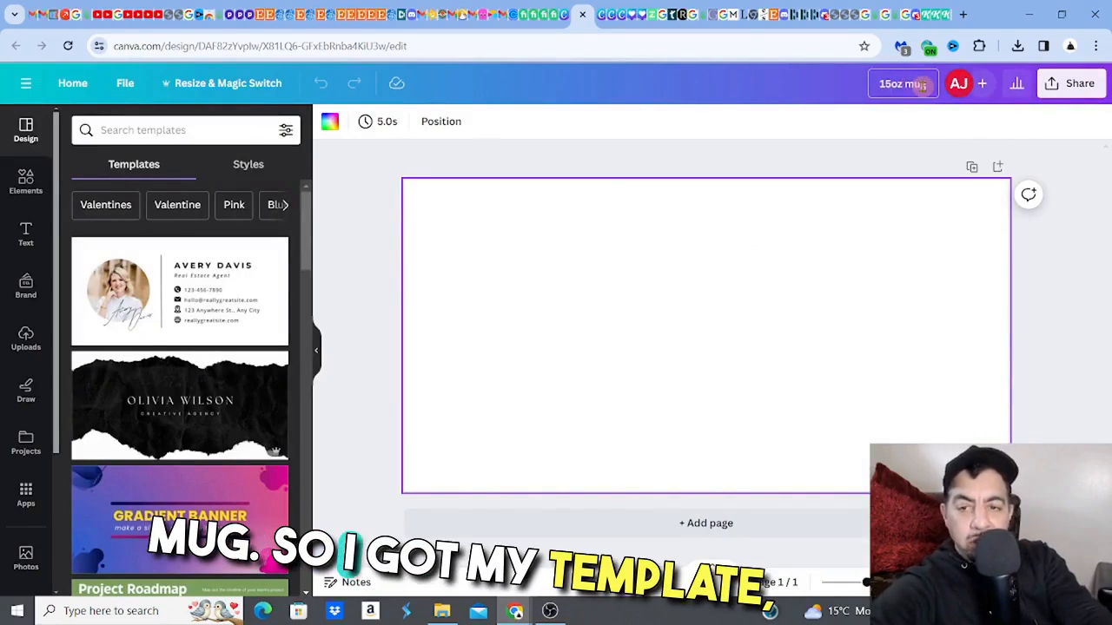
# - Name the 11oz design "11oz mug" and compare its canvas with the 15oz mug design
pyautogui.click(601, 24)
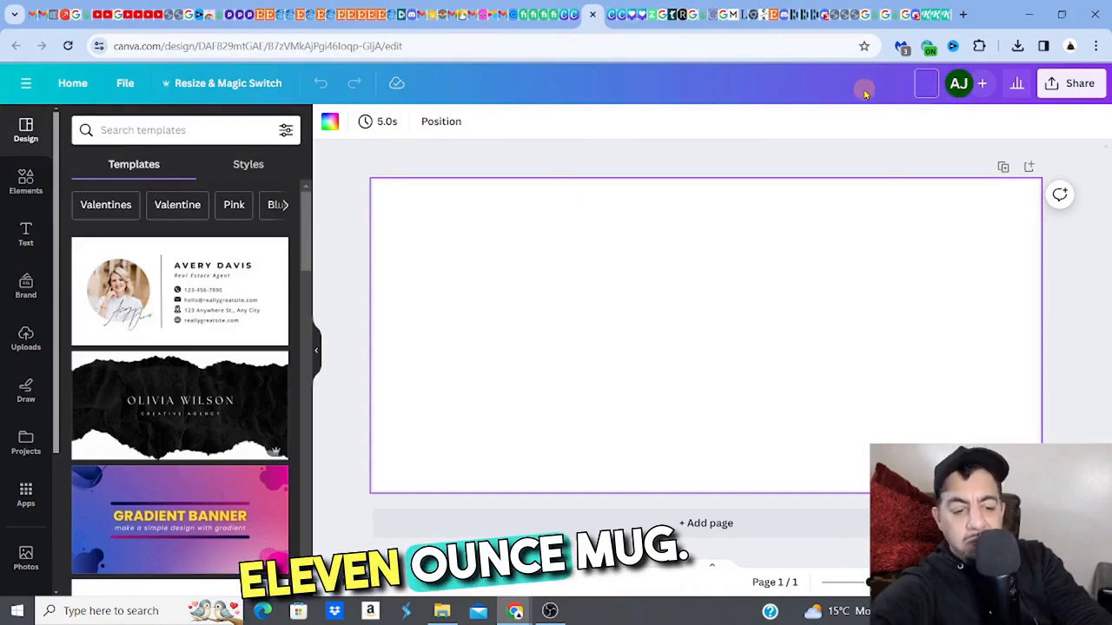
pyautogui.write('11')
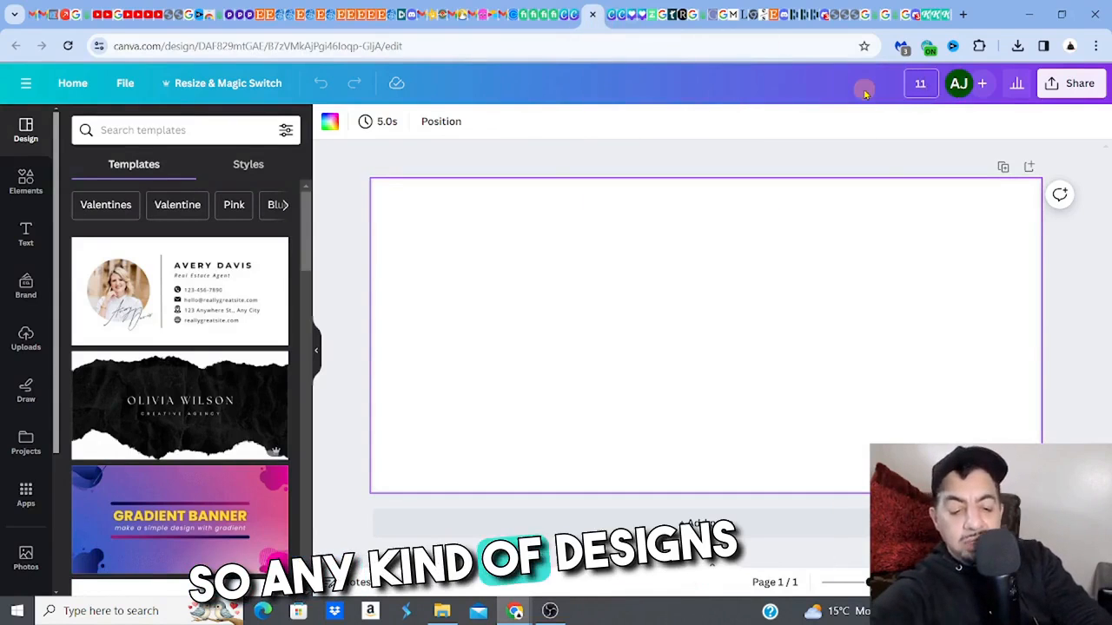
pyautogui.write('oz m')
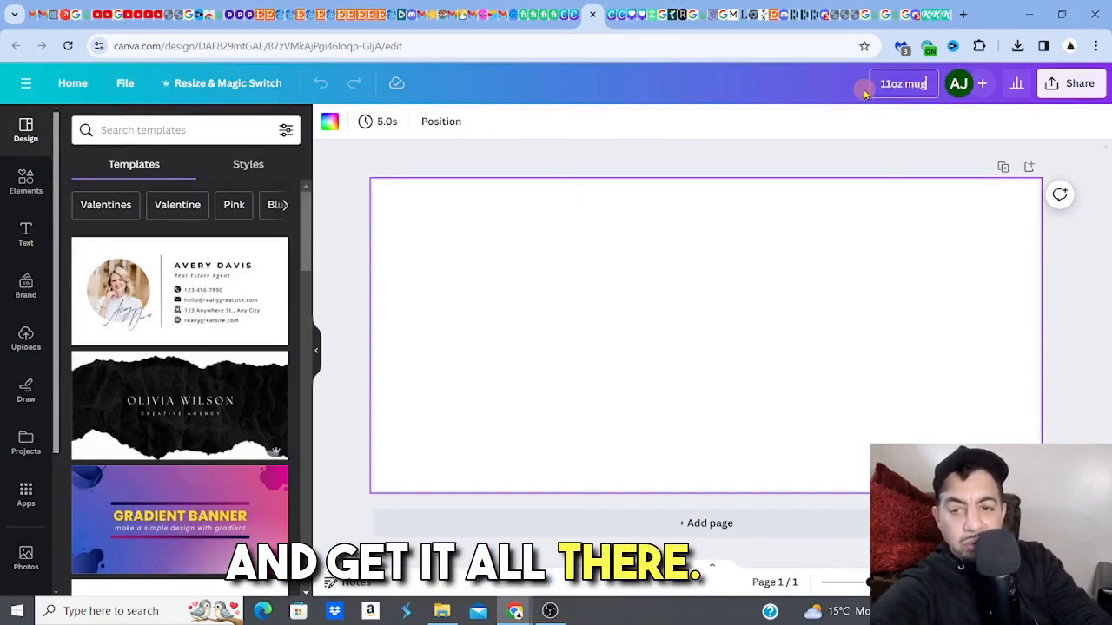
pyautogui.write('ug')
pyautogui.press('Return')
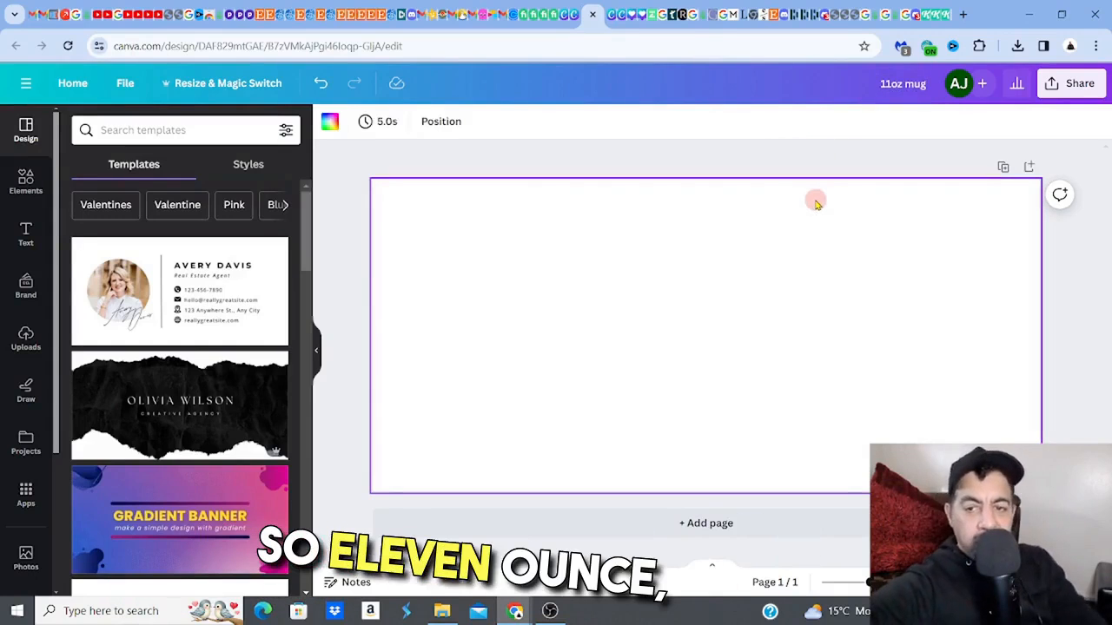
pyautogui.click(573, 16)
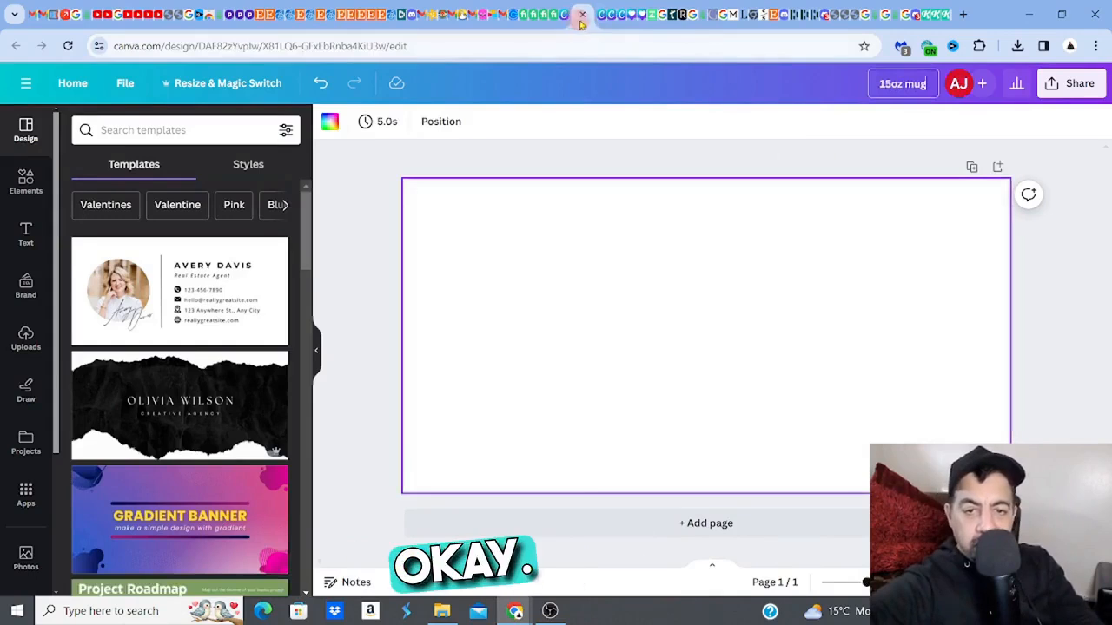
pyautogui.click(602, 23)
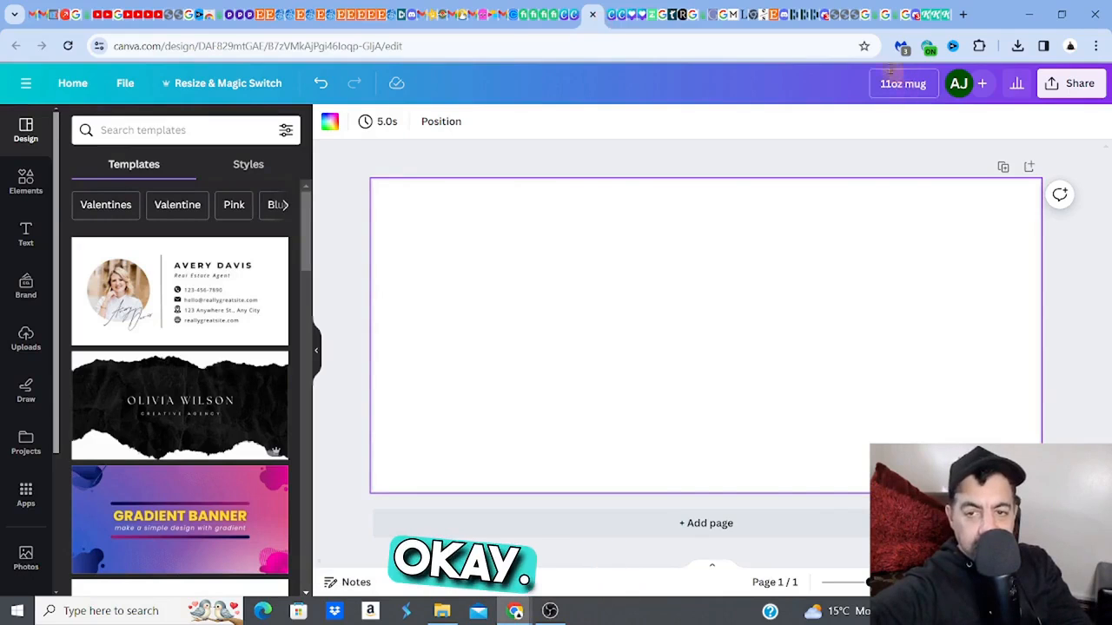
# - Switch to Discord, start a Midjourney /imagine command in the jts channel and paste the copied skulls and sunflowers prompt
pyautogui.click(824, 21)
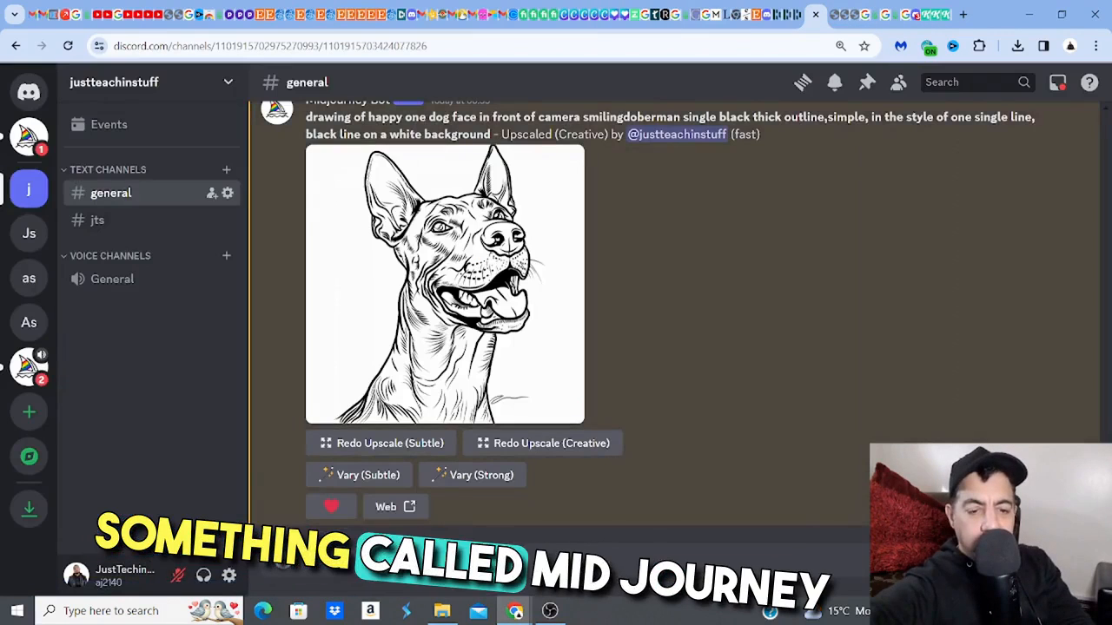
pyautogui.write('/')
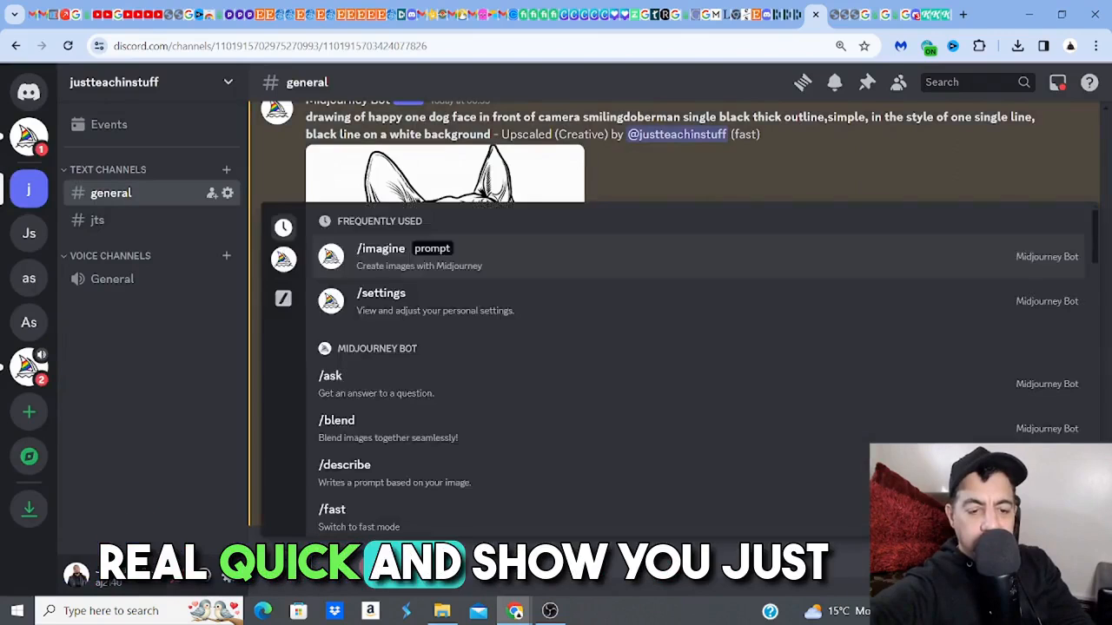
pyautogui.click(375, 263)
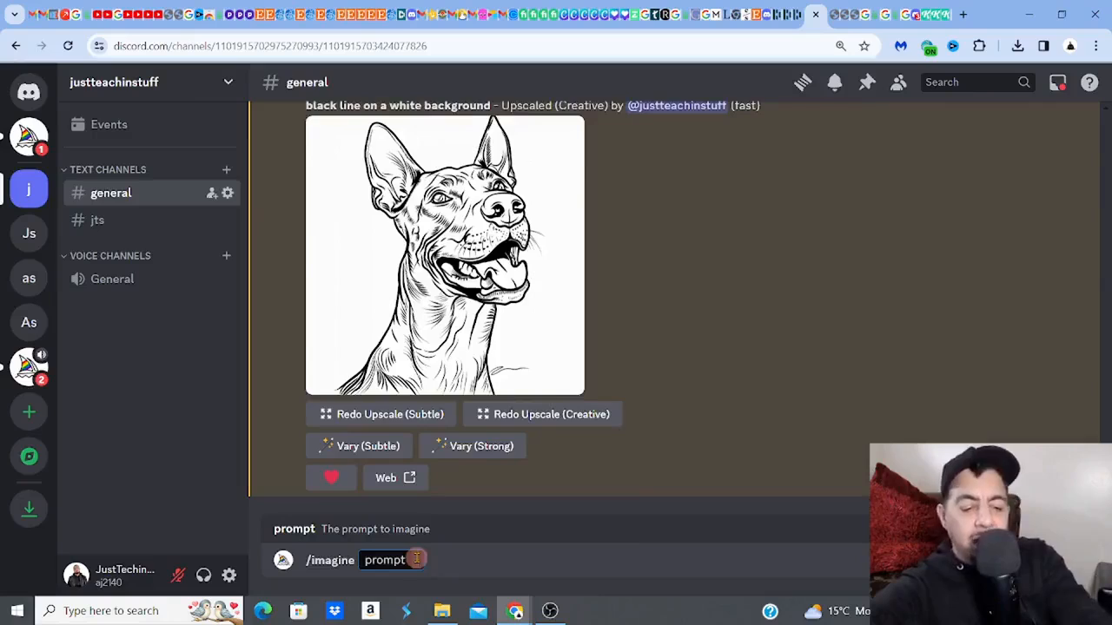
pyautogui.rightClick(418, 560)
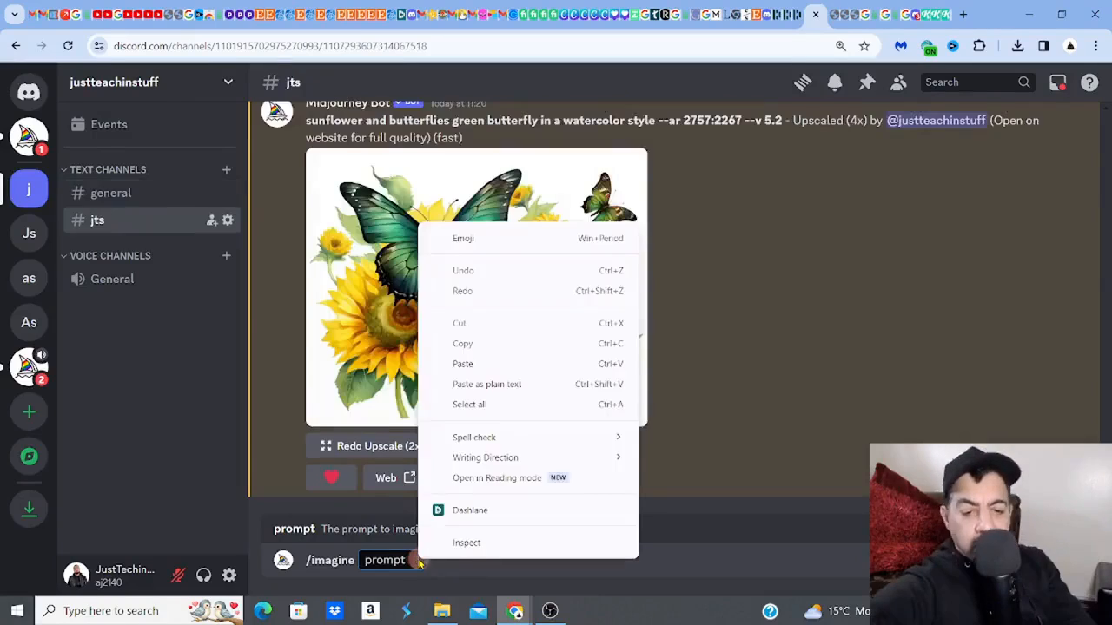
pyautogui.click(462, 364)
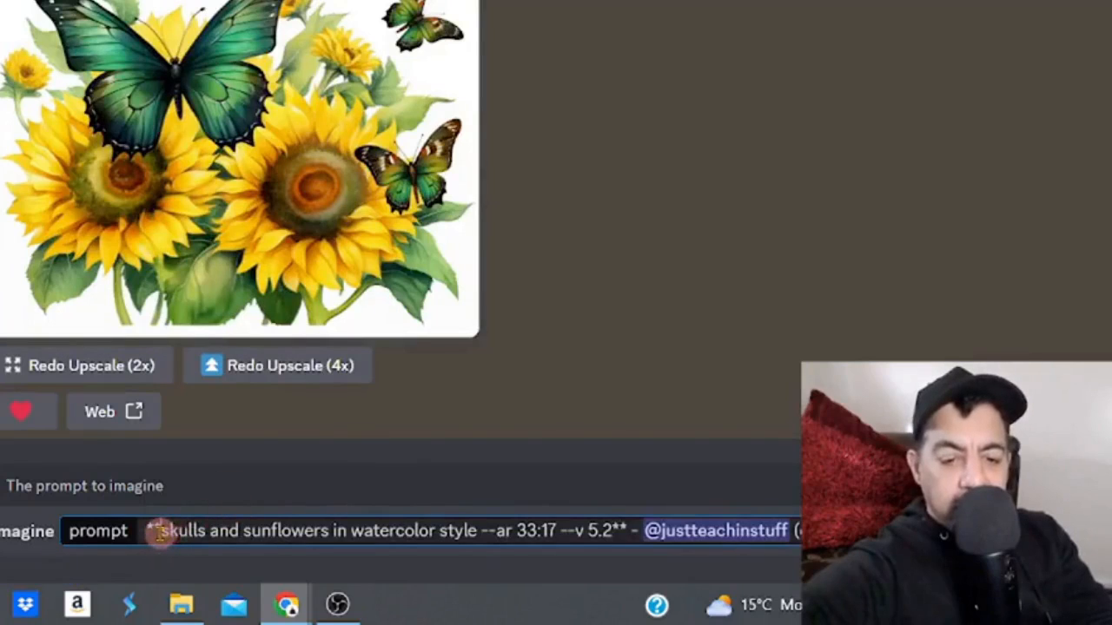
# - Edit the prompt to read "skulls and sunflowers pattern in watercolor style --ar", removing the asterisks and everything after --ar
pyautogui.press('BackSpace')
pyautogui.press('BackSpace')
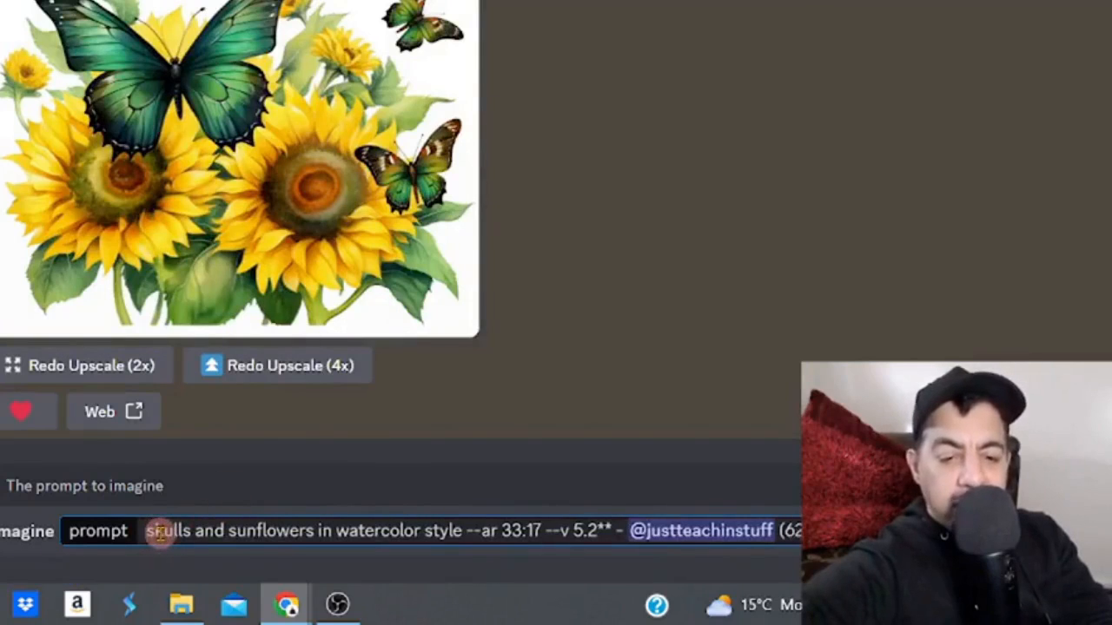
pyautogui.write('pattern')
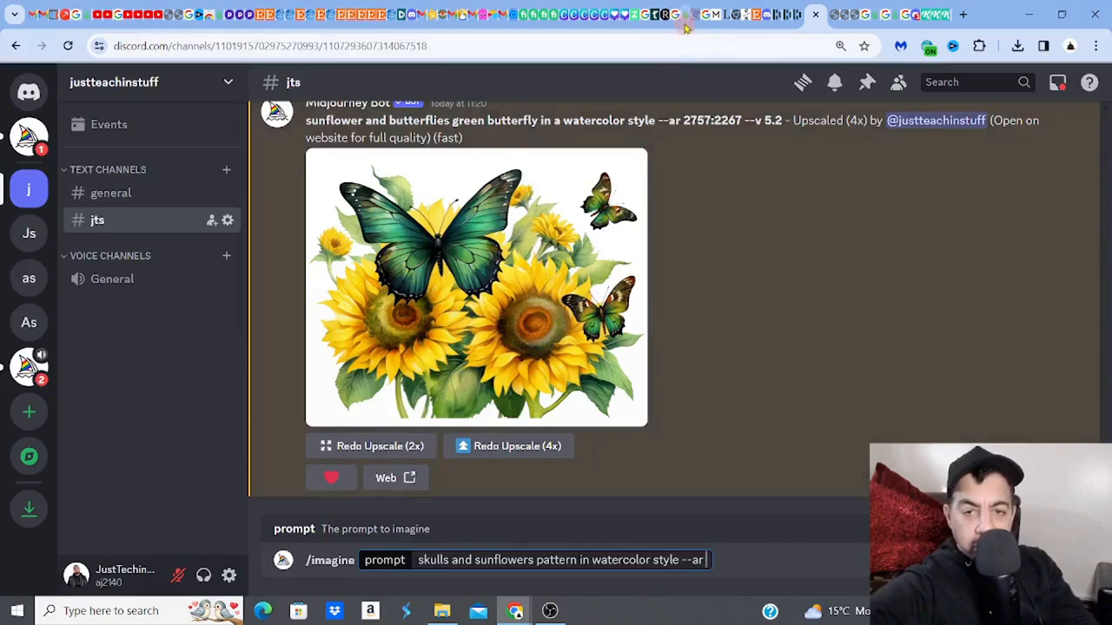
# - Complete the prompt with the aspect ratio 2475:1275 from Printify's 15oz print area size and submit it
pyautogui.click(684, 24)
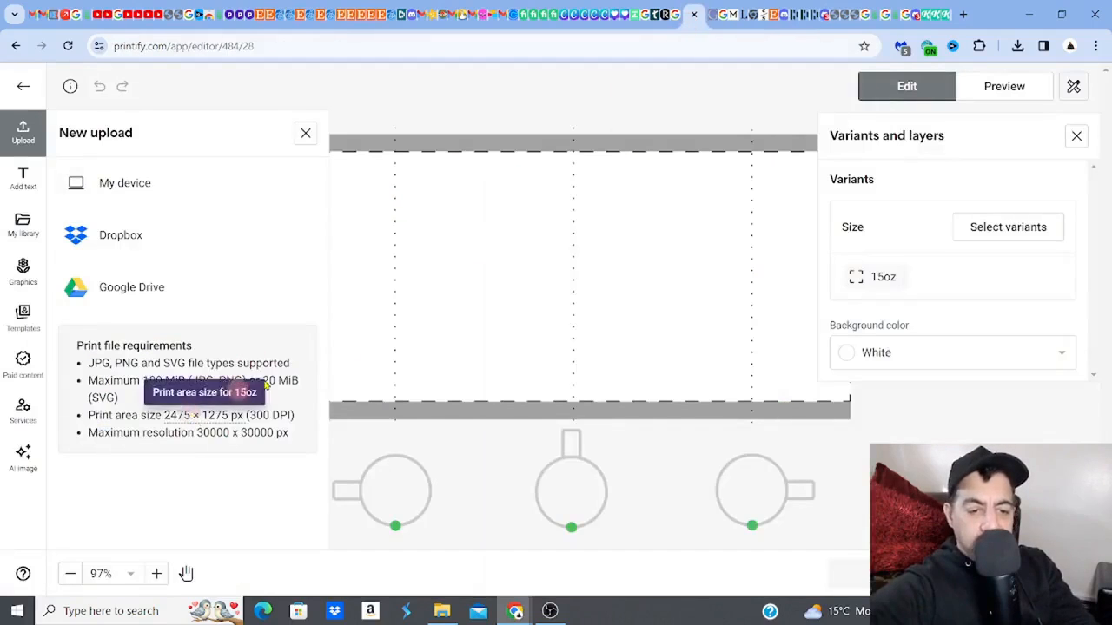
pyautogui.click(806, 14)
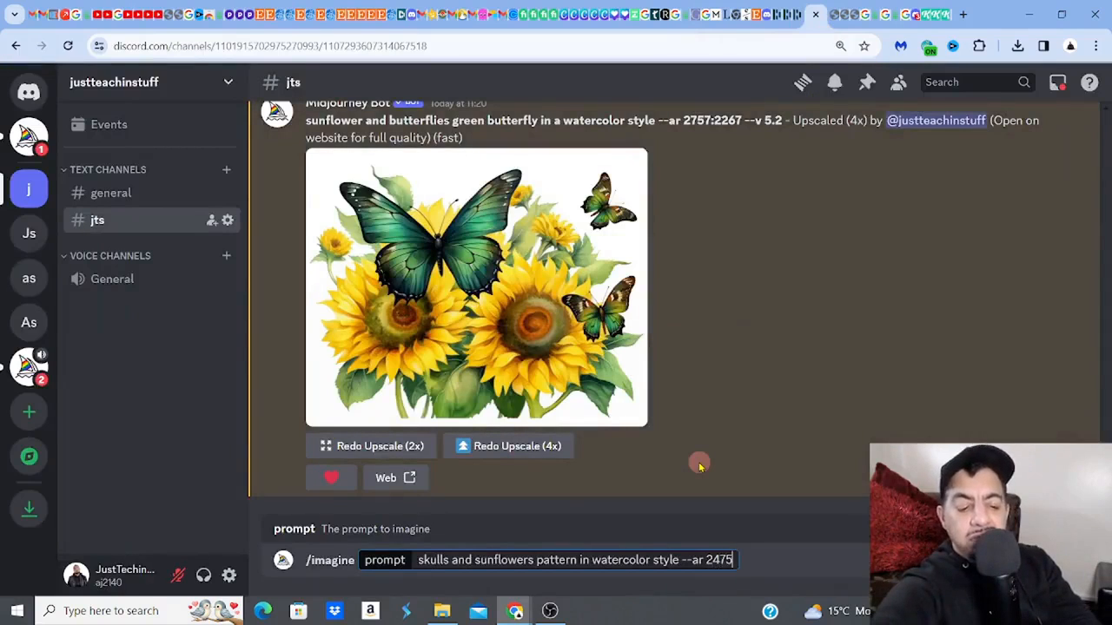
pyautogui.click(685, 19)
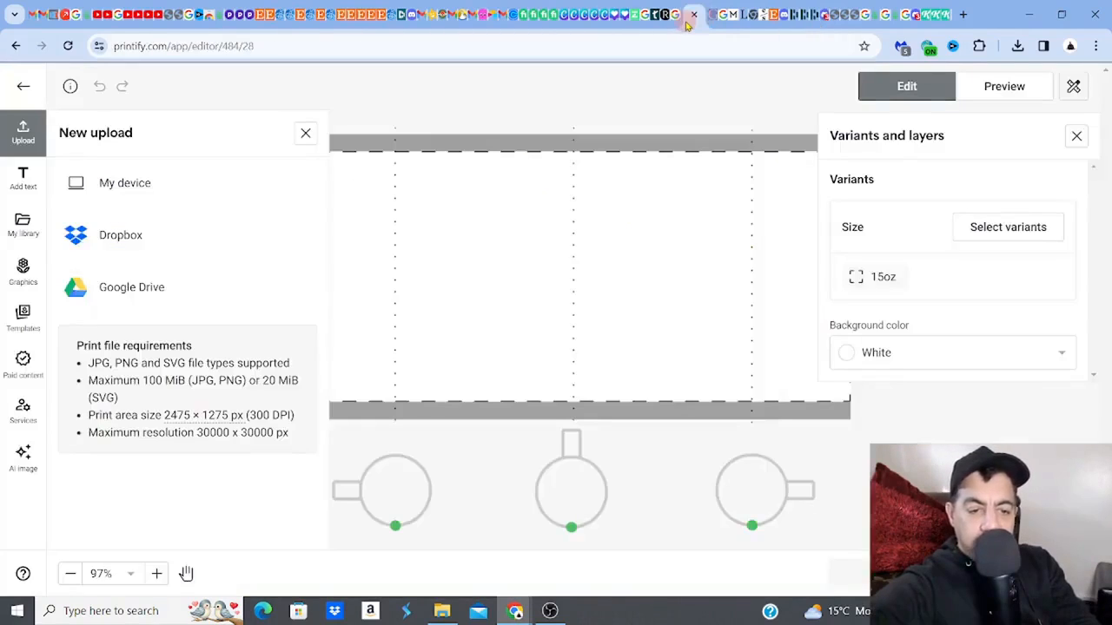
pyautogui.click(824, 15)
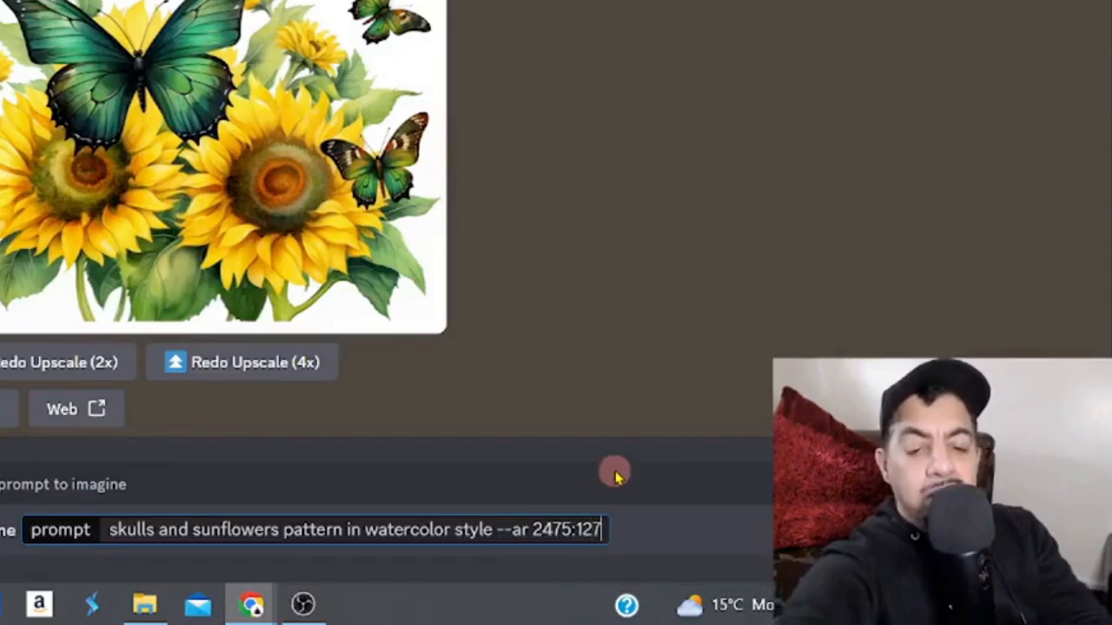
pyautogui.write('75:1275')
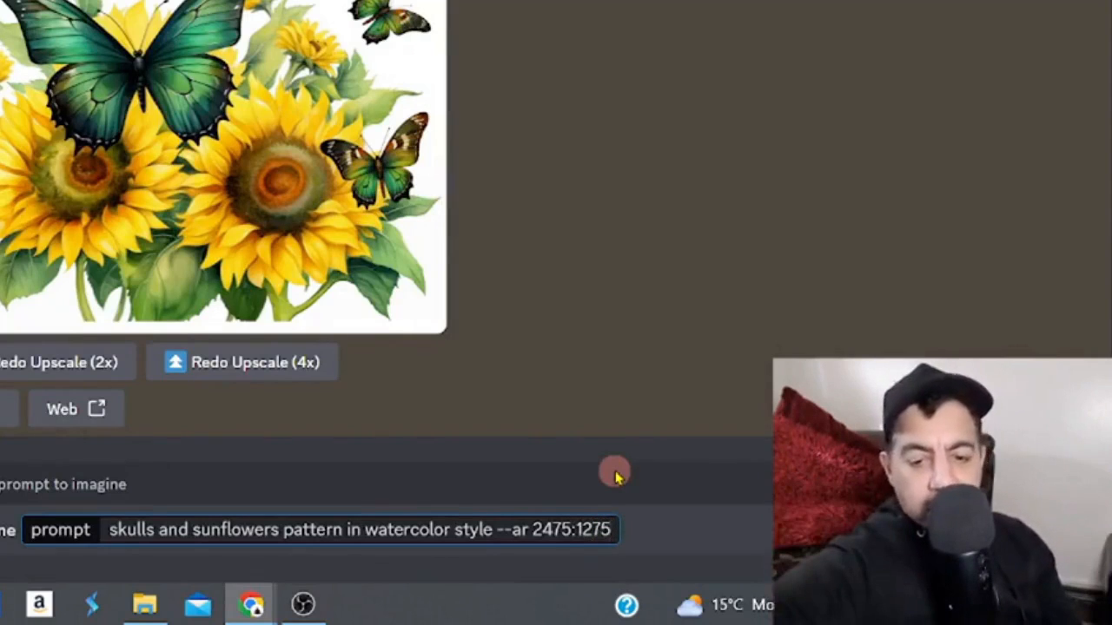
pyautogui.press('Return')
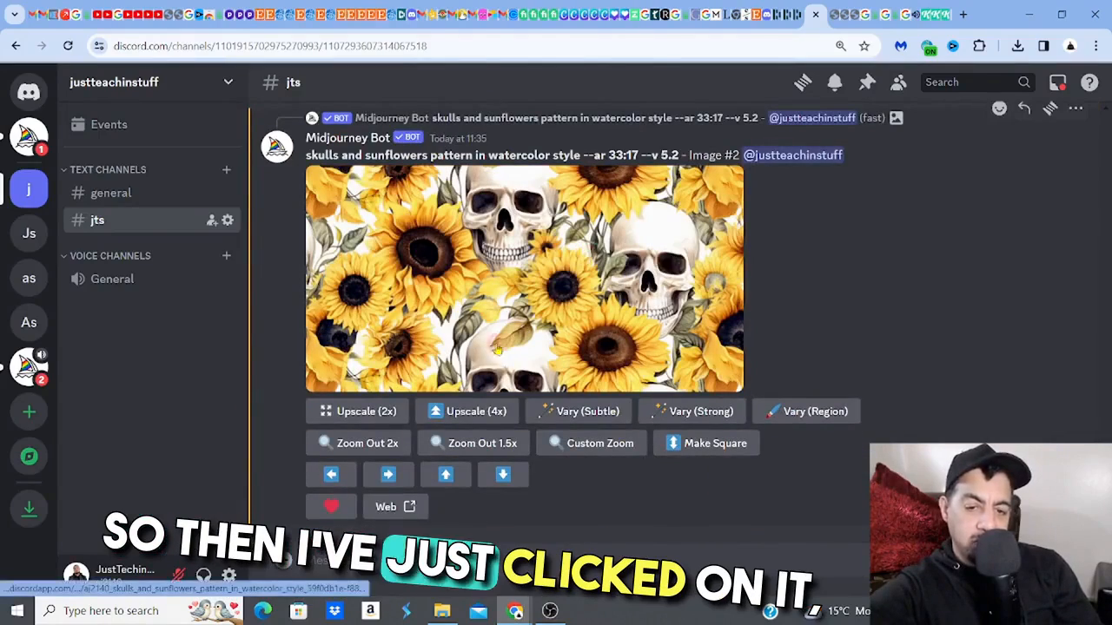
# - Upscale the chosen skulls and sunflowers image 4x and save its full-size version to the Downloads folder
pyautogui.click(476, 412)
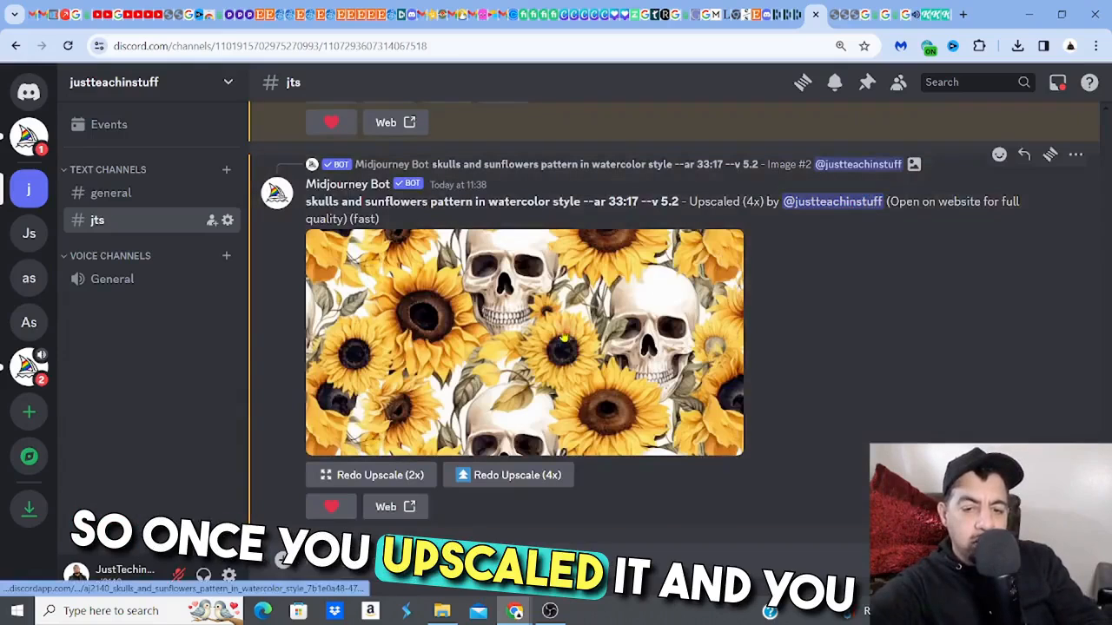
pyautogui.click(560, 337)
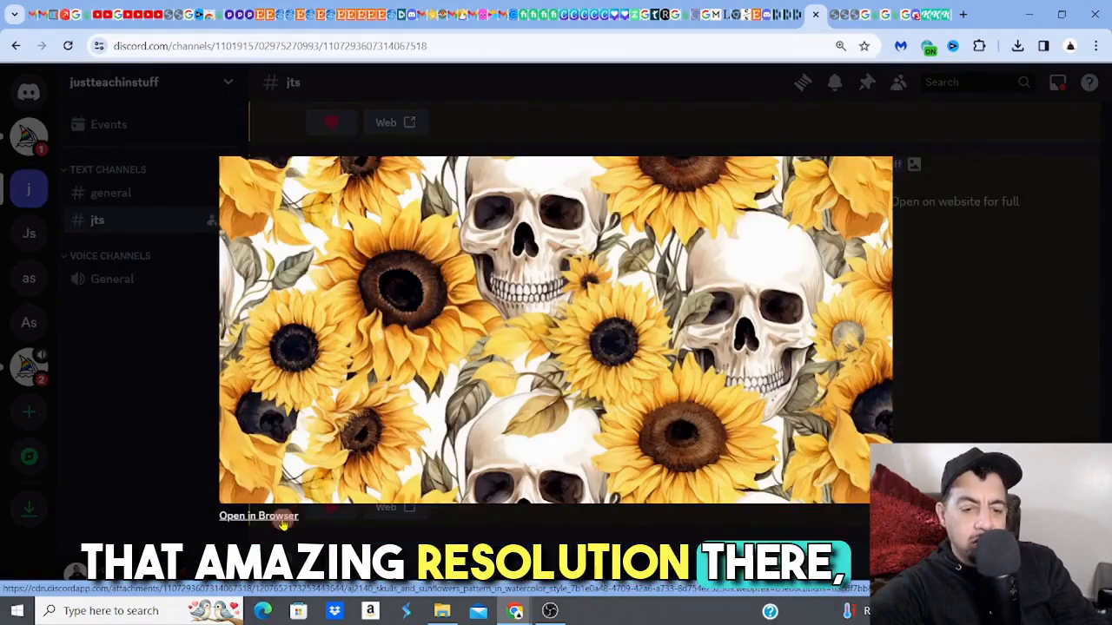
pyautogui.click(281, 518)
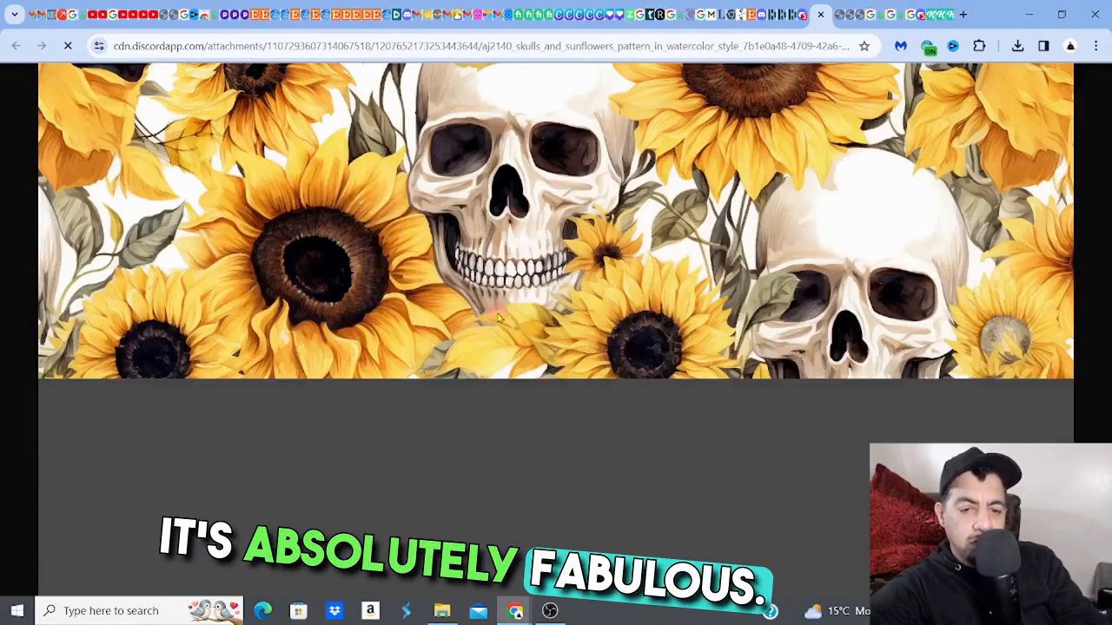
pyautogui.rightClick(497, 318)
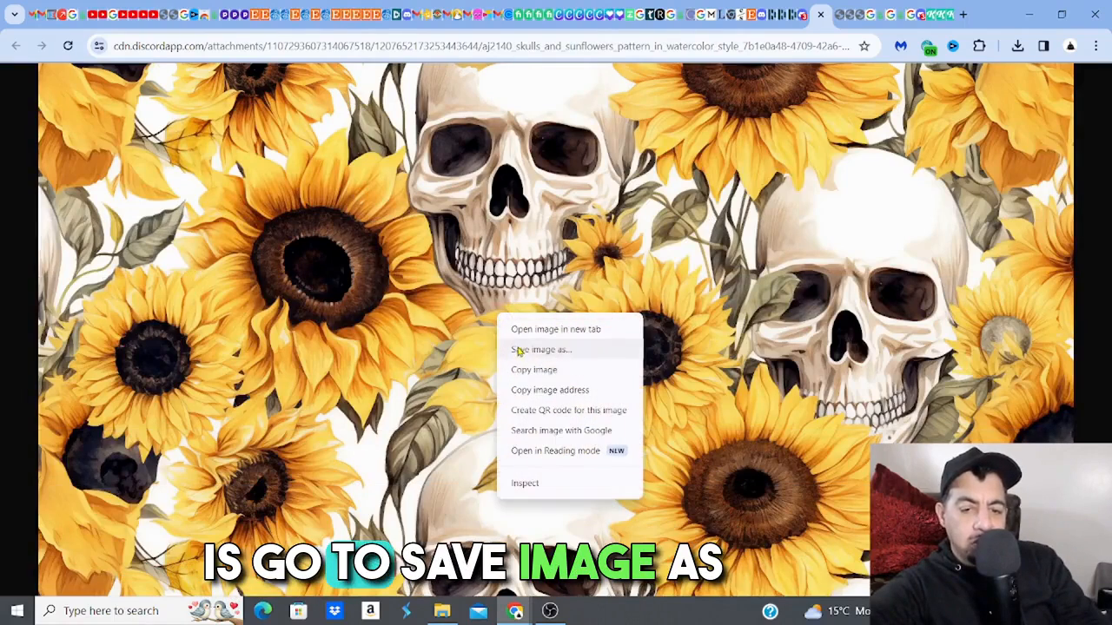
pyautogui.click(518, 349)
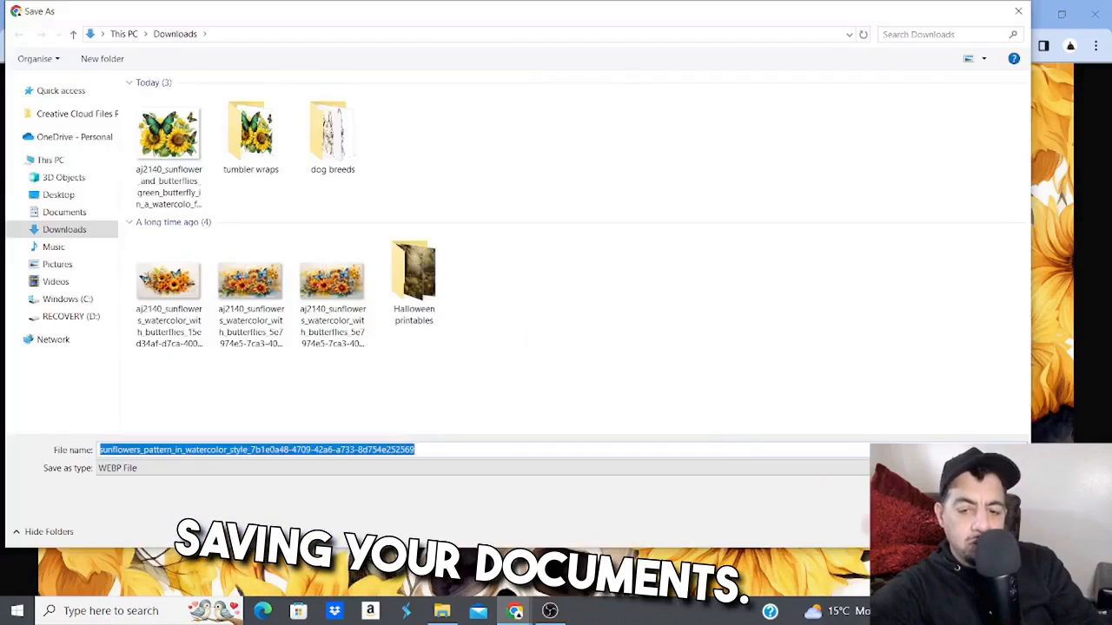
pyautogui.press('Return')
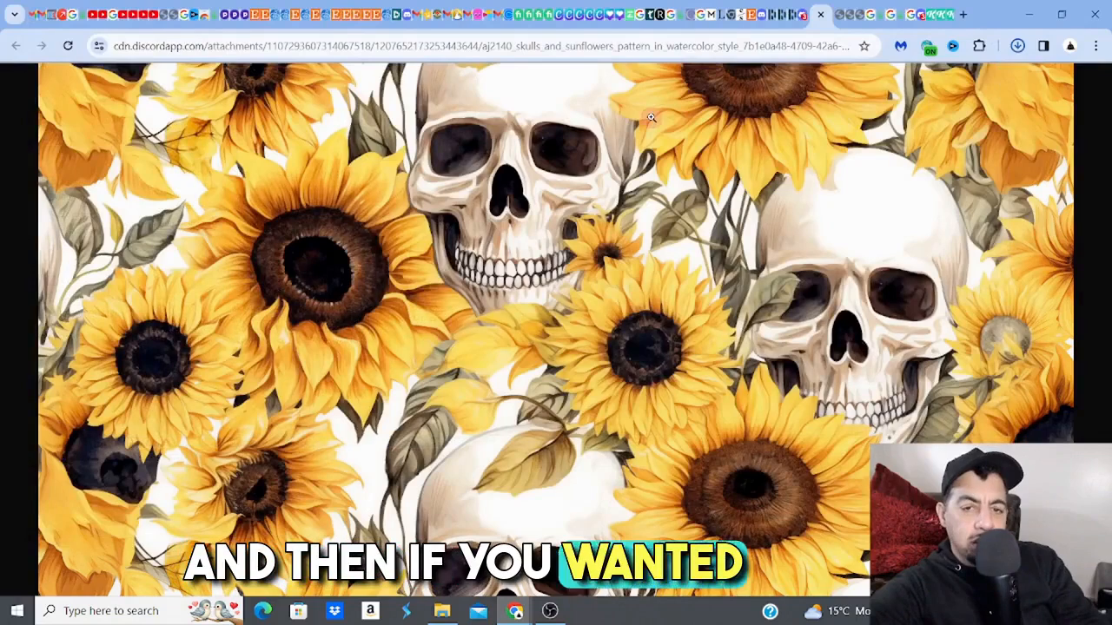
# - Switch to the 15oz mug design in Canva and upload the saved skulls and sunflowers image from the Downloads folder
pyautogui.click(571, 24)
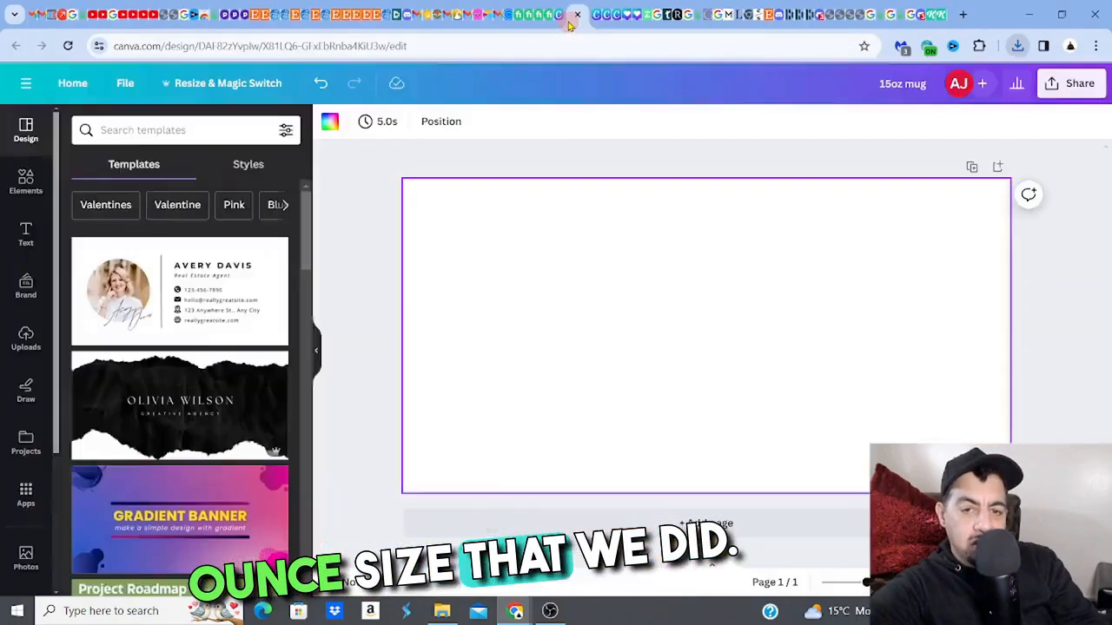
pyautogui.click(25, 337)
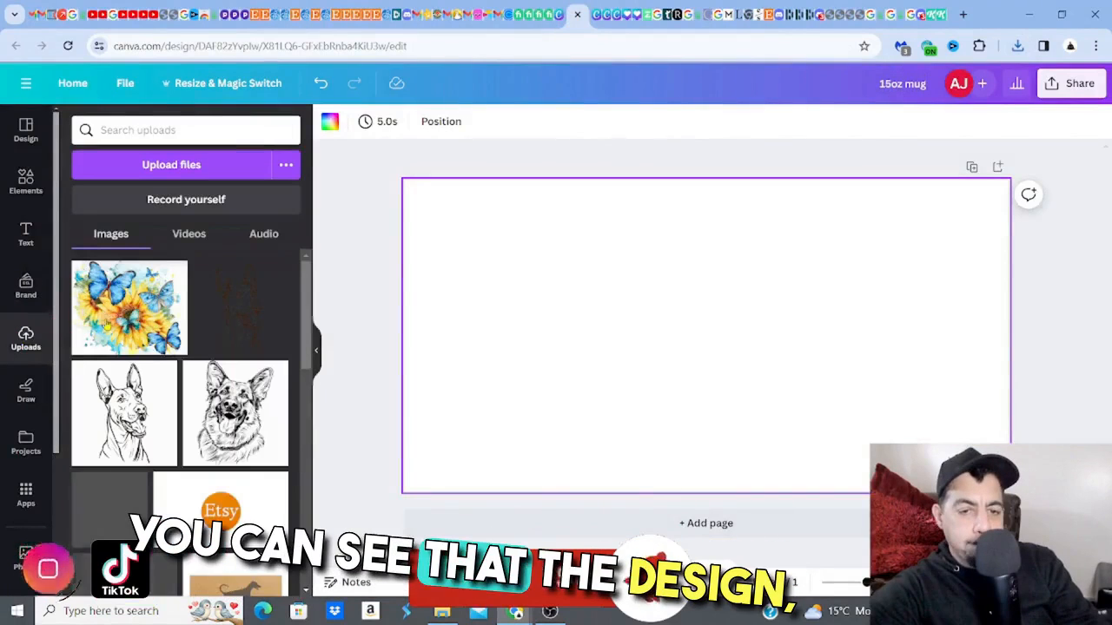
pyautogui.click(159, 167)
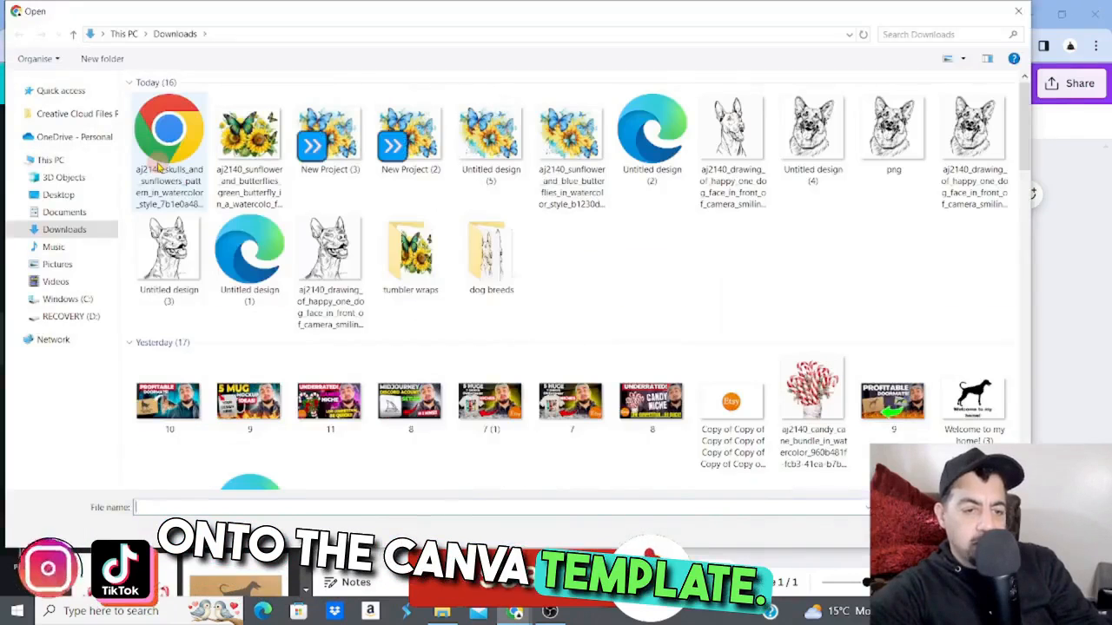
pyautogui.click(159, 167)
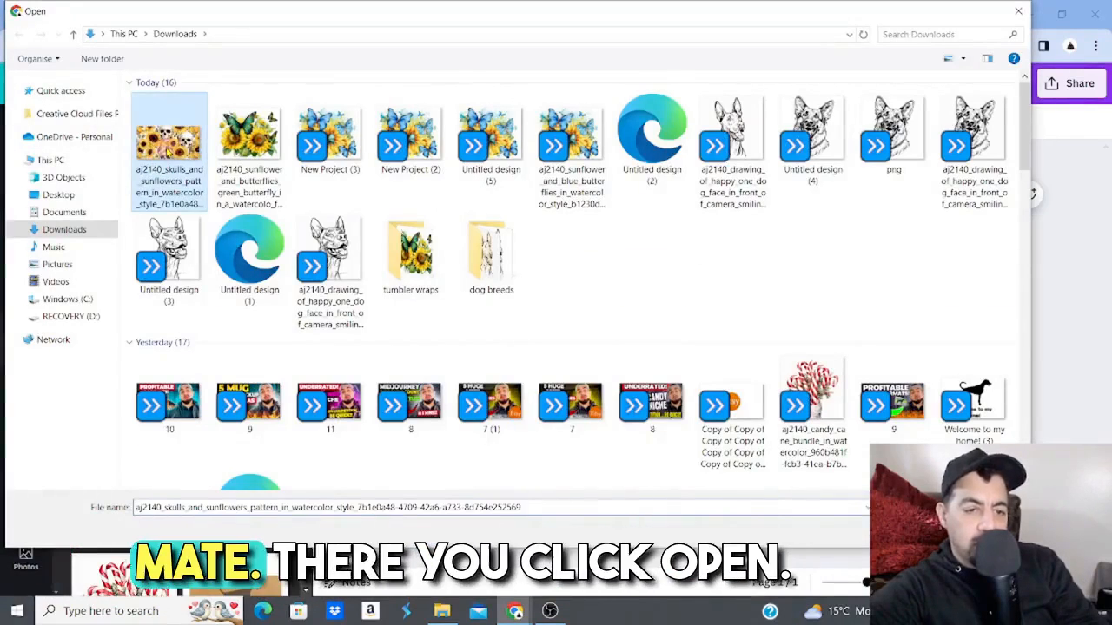
pyautogui.click(915, 531)
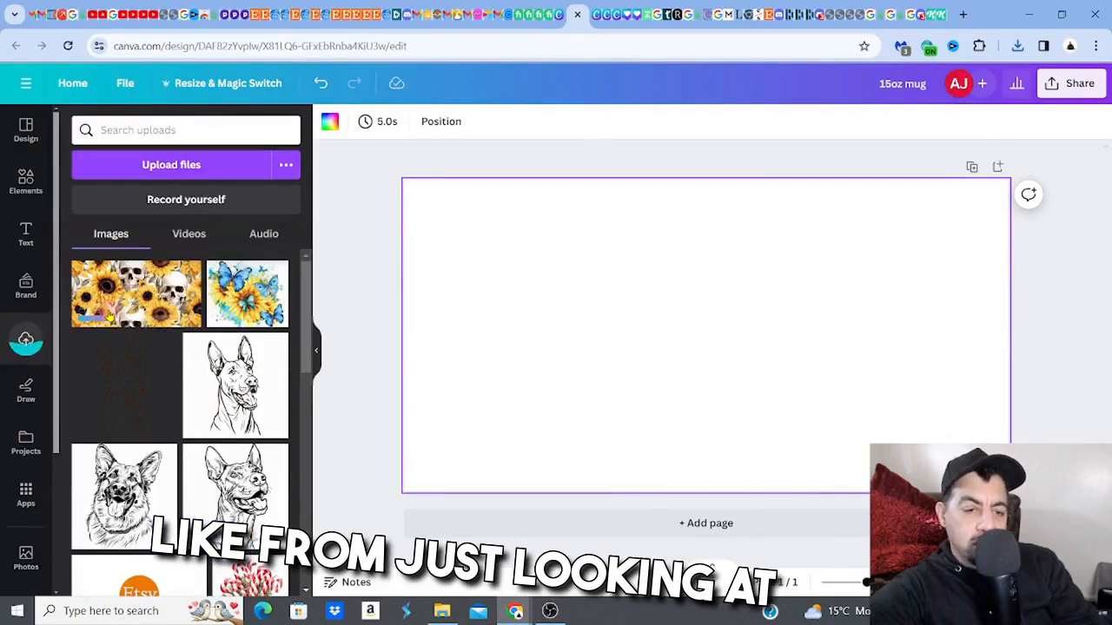
# - Place the uploaded skulls and sunflowers image on the blank page and enlarge it to fill the canvas
pyautogui.click(108, 318)
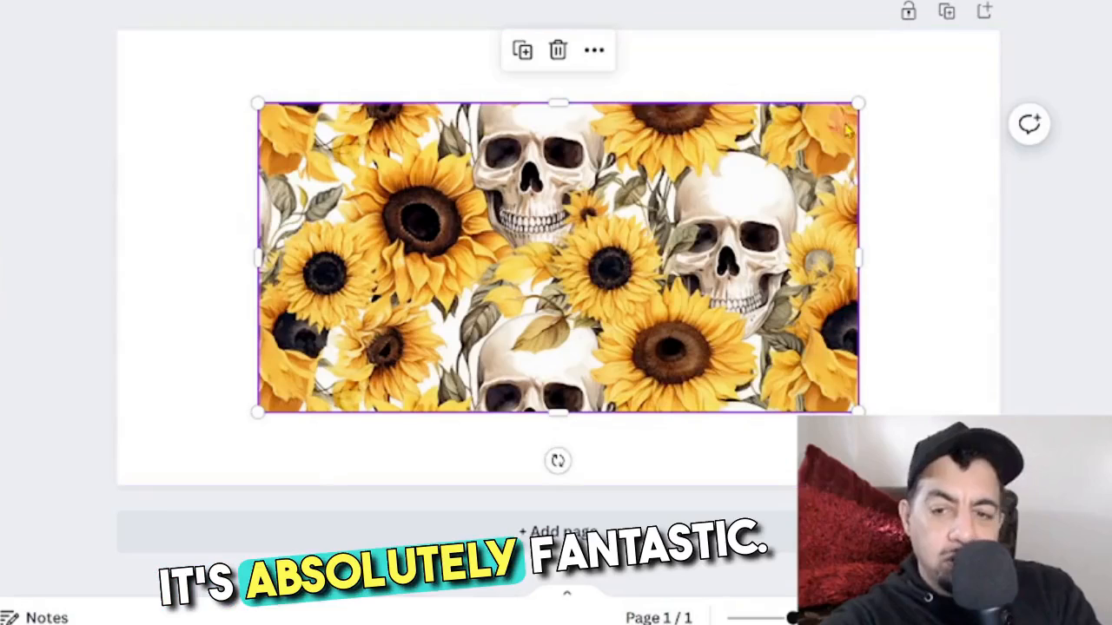
pyautogui.moveTo(859, 104); pyautogui.dragTo(964, 49)
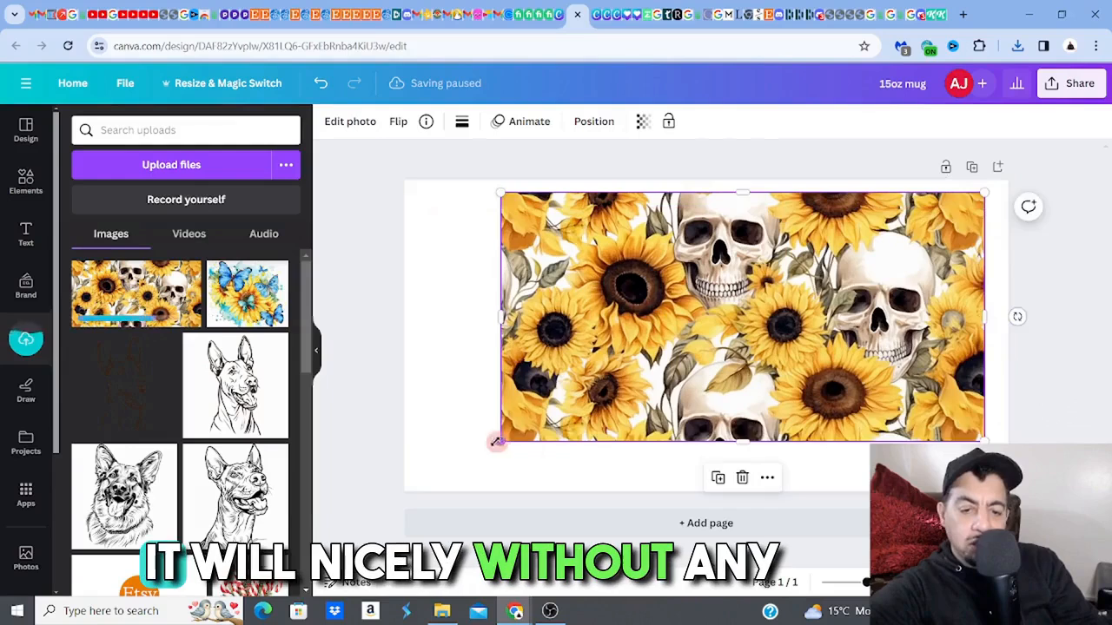
pyautogui.moveTo(258, 412); pyautogui.dragTo(126, 469)
pyautogui.moveTo(409, 481); pyautogui.dragTo(409, 485)
pyautogui.moveTo(984, 192); pyautogui.dragTo(1001, 183)
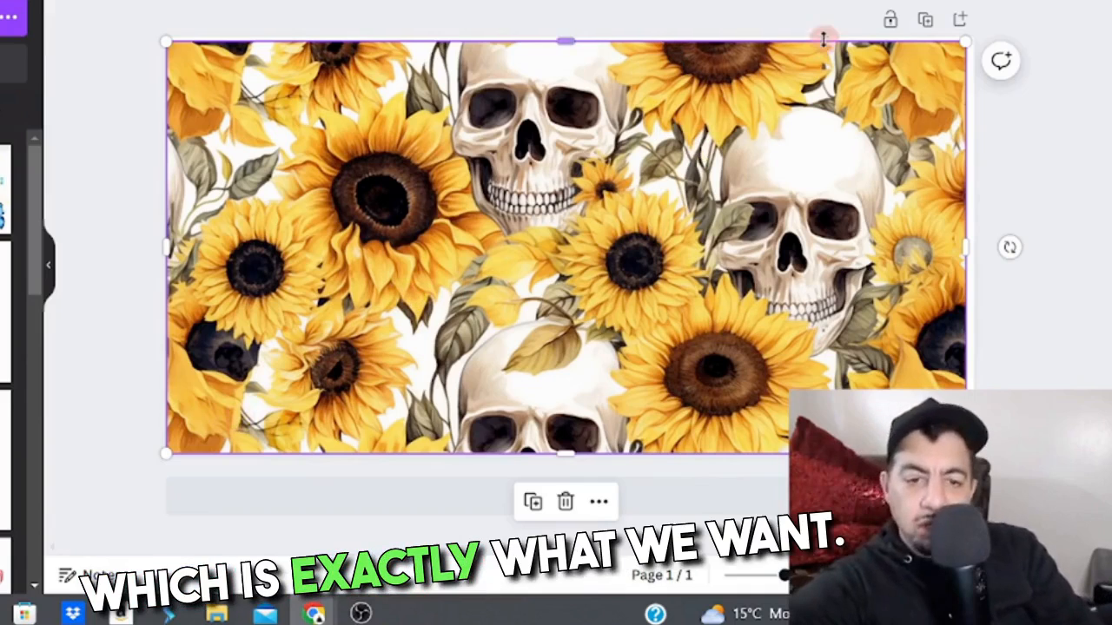
pyautogui.moveTo(962, 43); pyautogui.dragTo(967, 41)
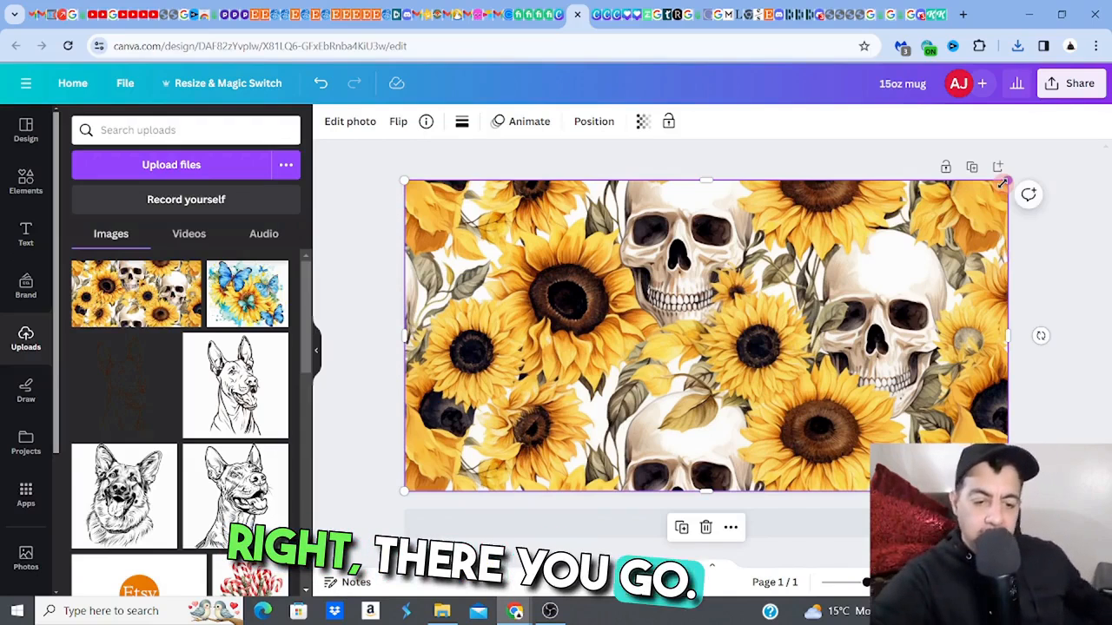
pyautogui.click(852, 158)
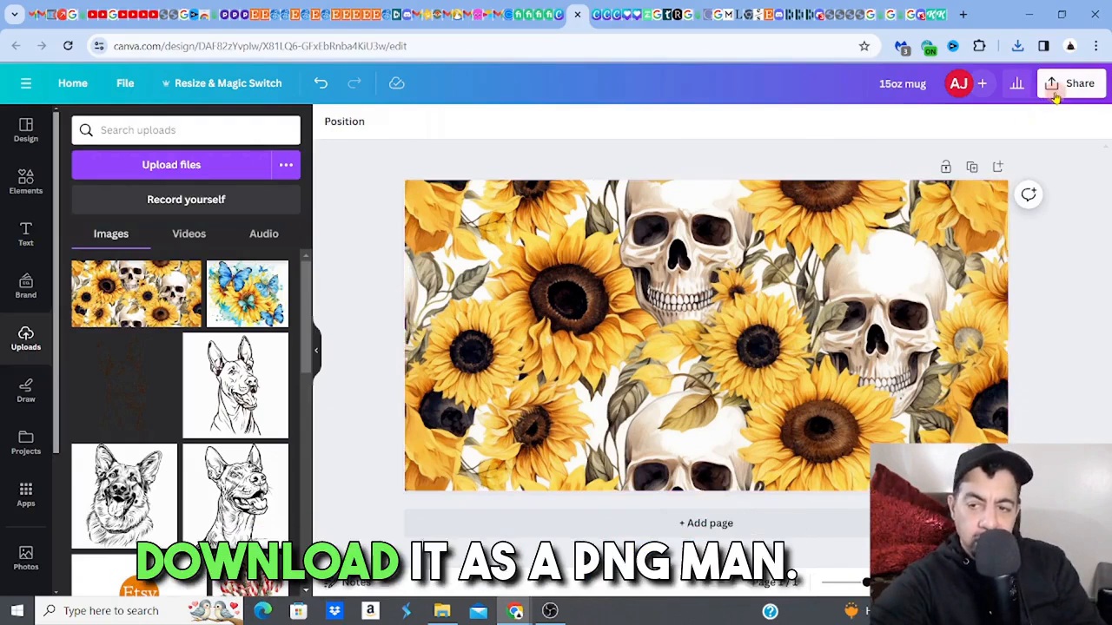
pyautogui.click(1055, 91)
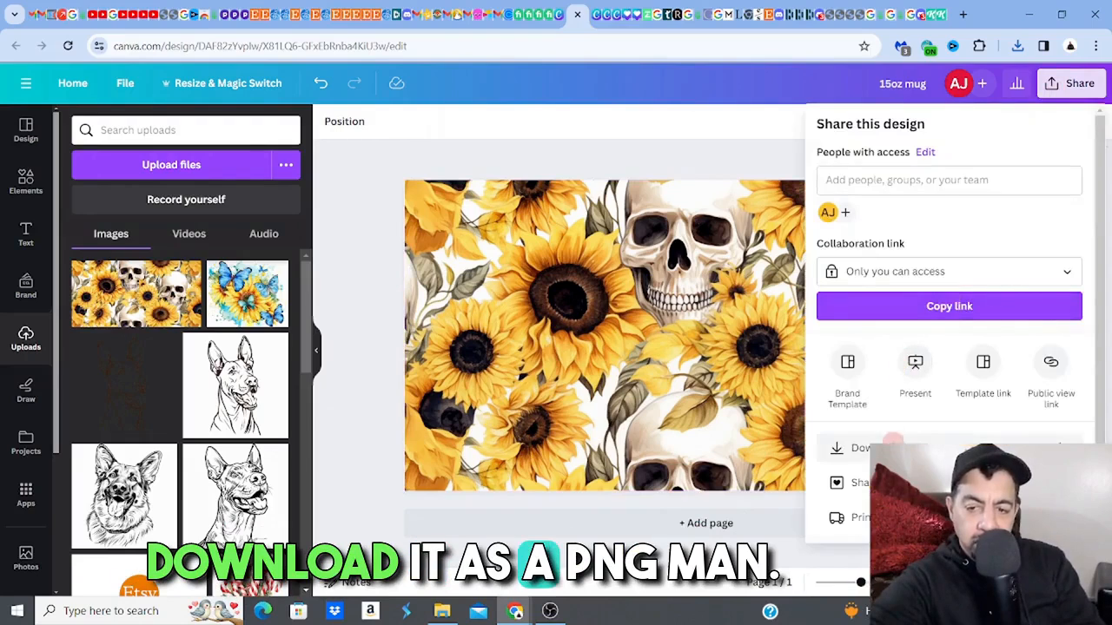
pyautogui.click(894, 443)
pyautogui.click(718, 156)
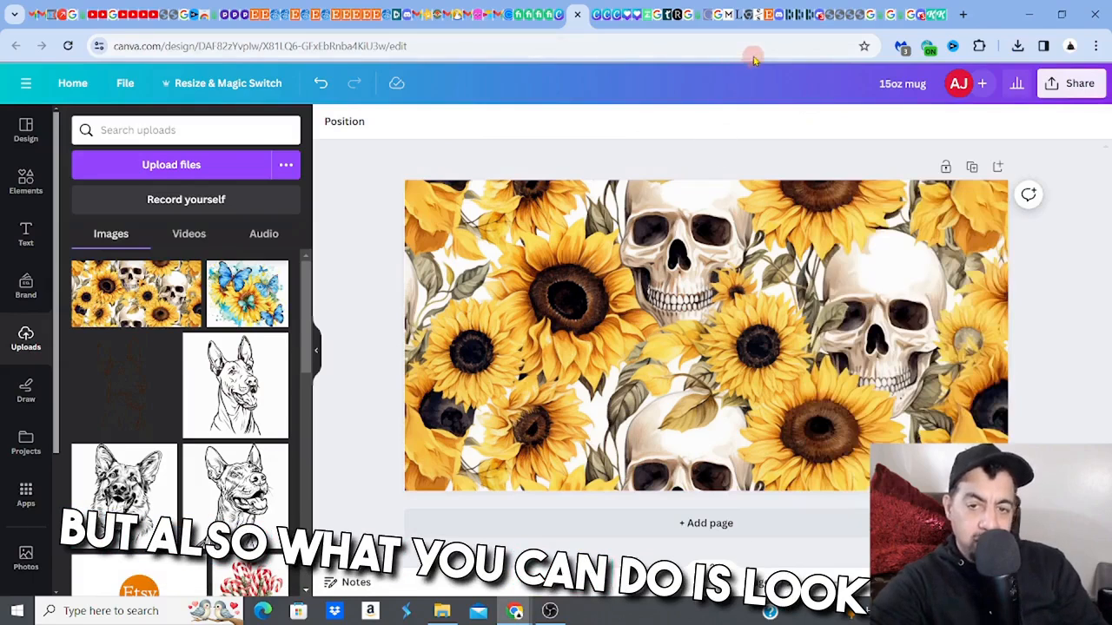
pyautogui.click(695, 14)
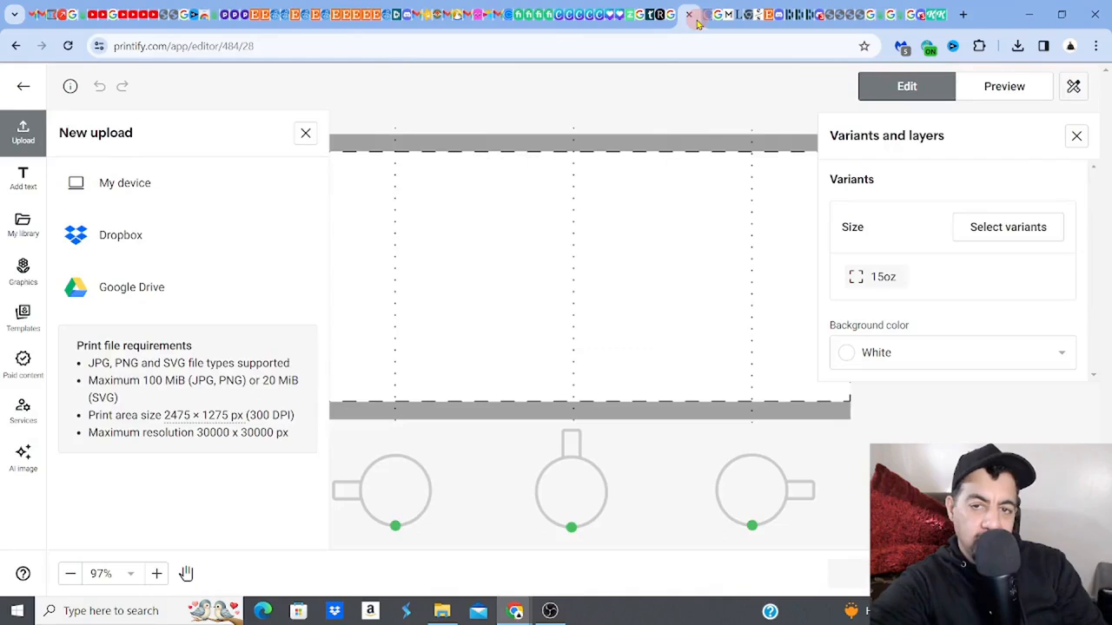
pyautogui.click(146, 182)
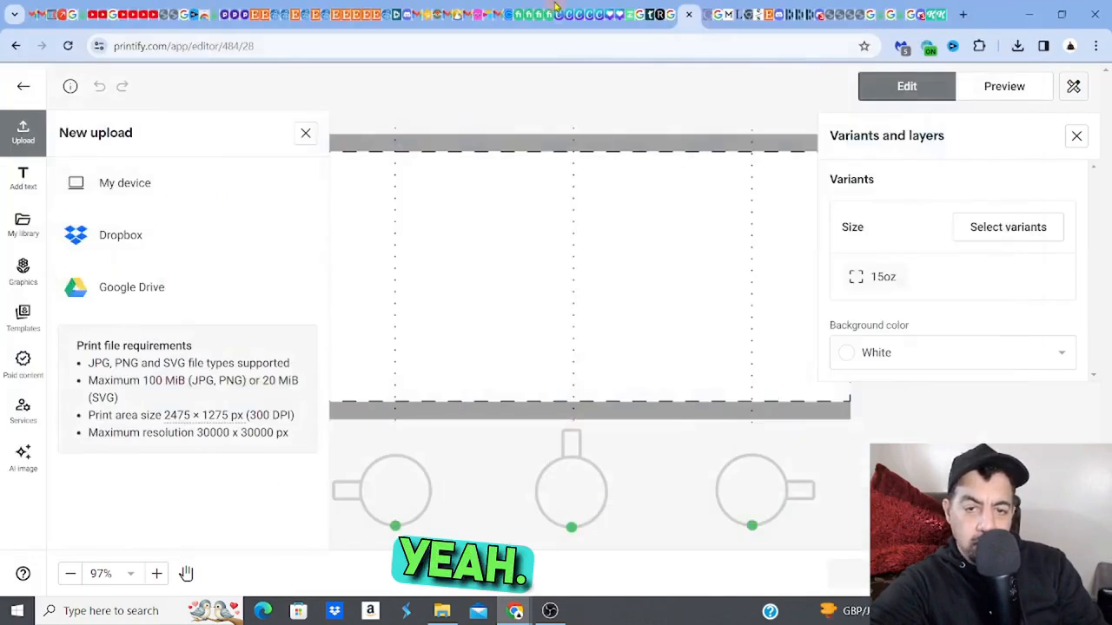
pyautogui.click(561, 14)
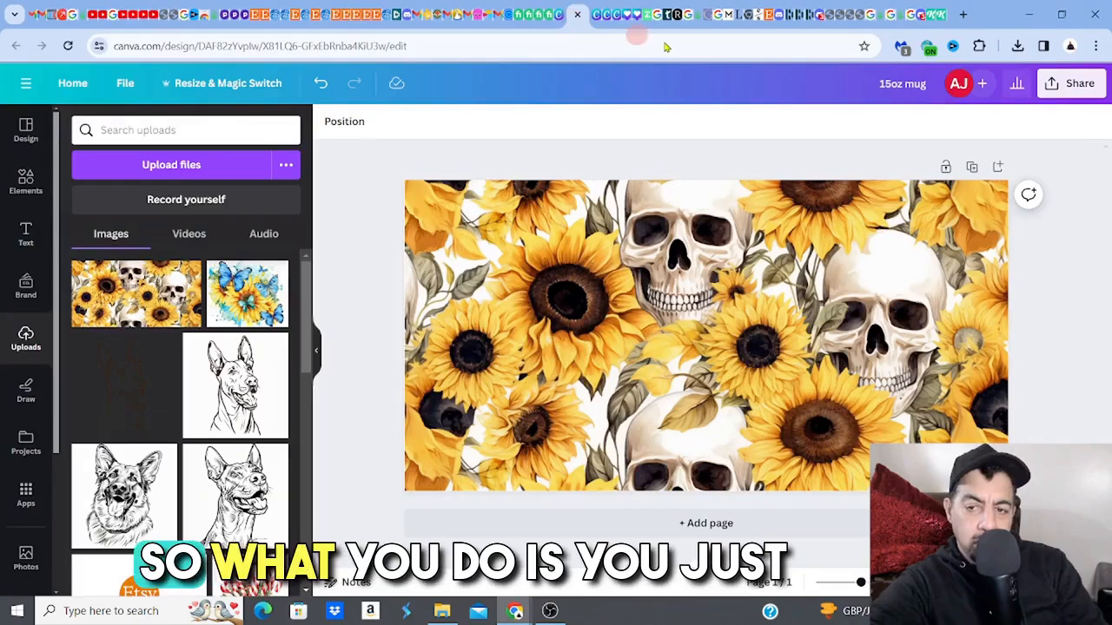
# - Download the 15oz mug design as a PNG at 2,475 × 1,275 px
pyautogui.click(1067, 84)
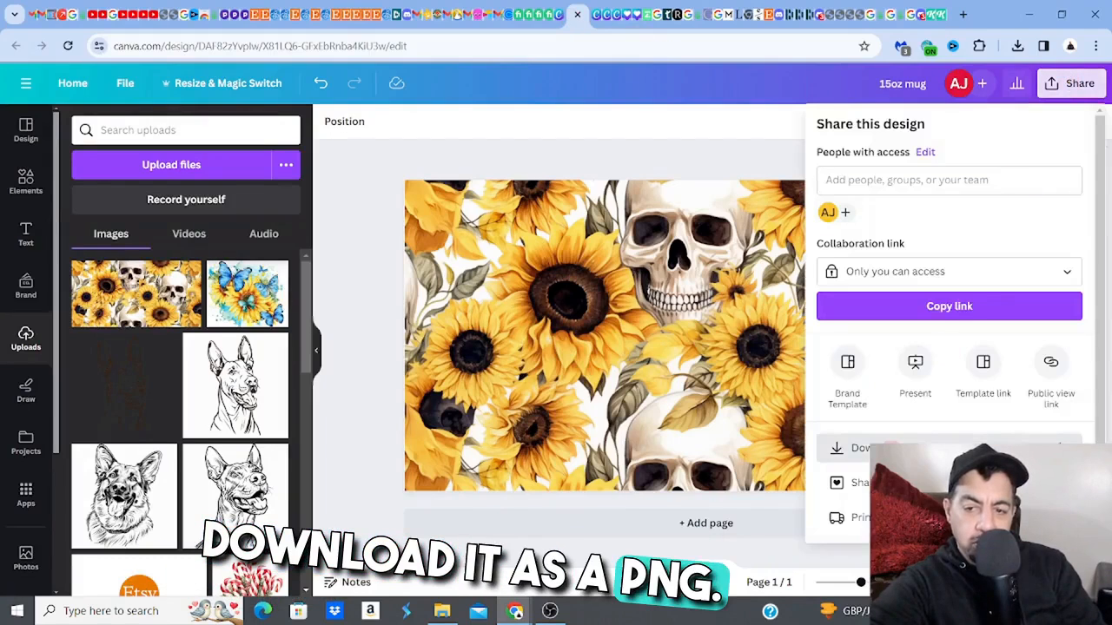
pyautogui.click(891, 448)
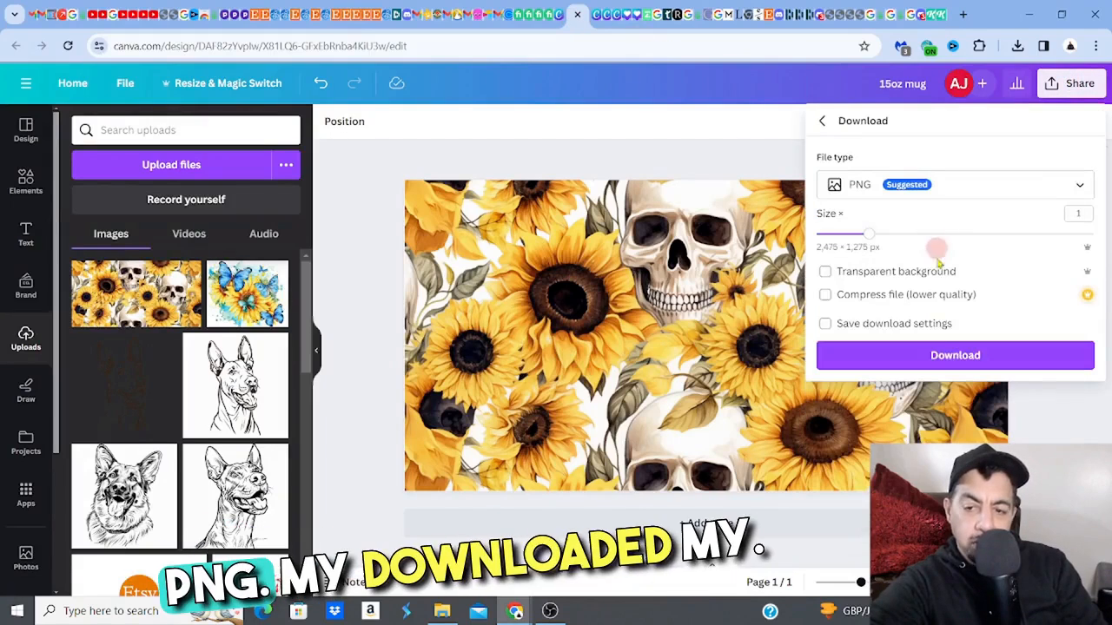
pyautogui.click(945, 358)
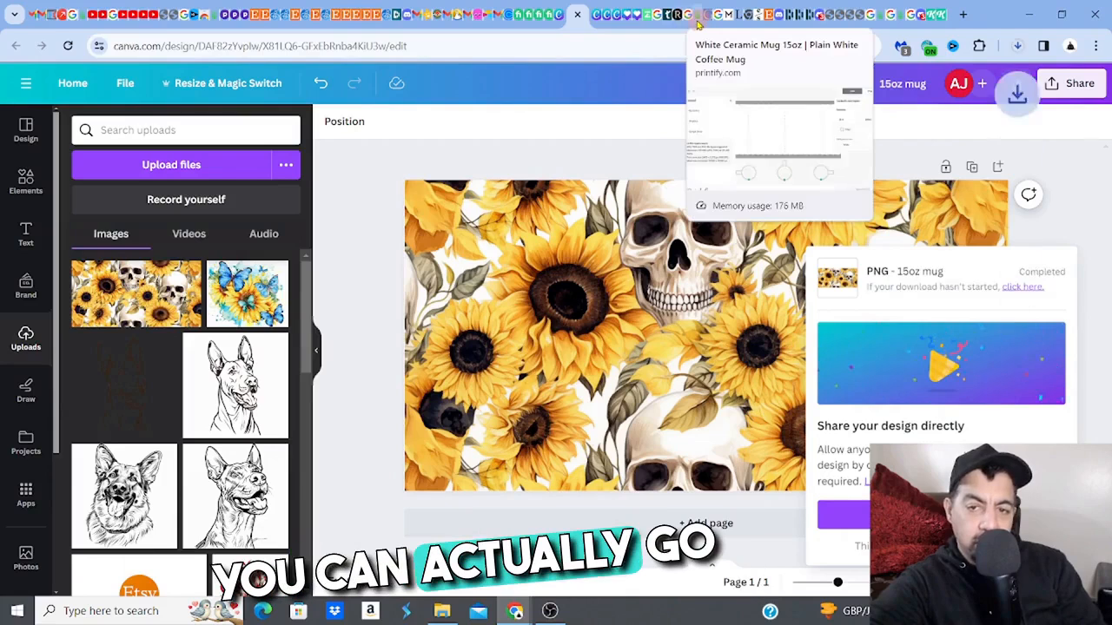
# - Switch to Printify's 15oz mug editor, upload the exported PNG from Downloads onto the print area, and save the product
pyautogui.click(699, 24)
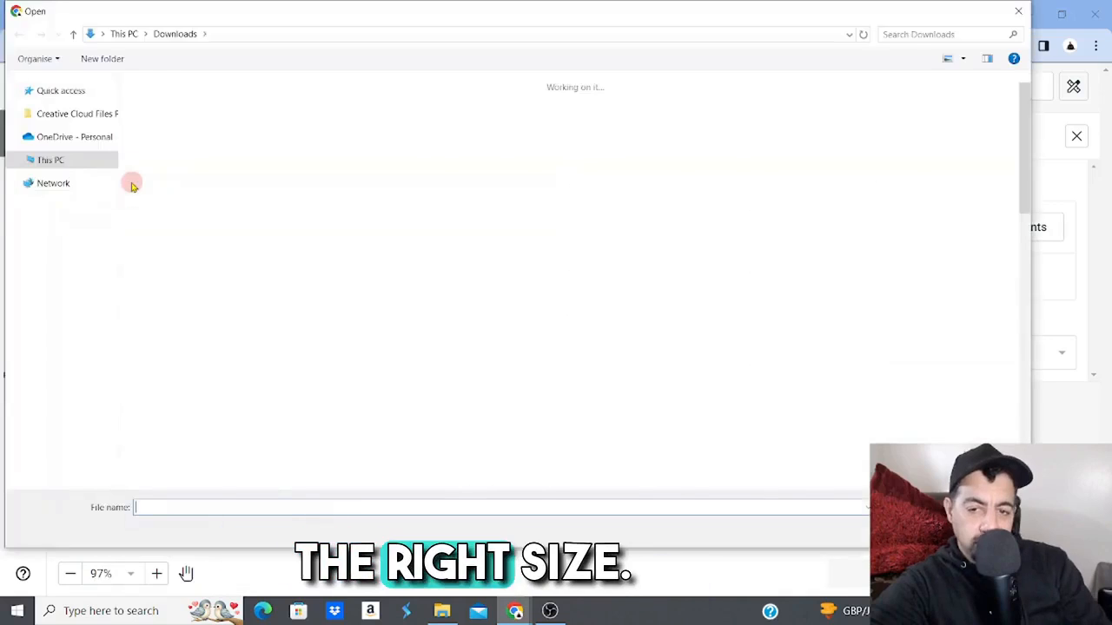
pyautogui.click(165, 149)
pyautogui.click(914, 531)
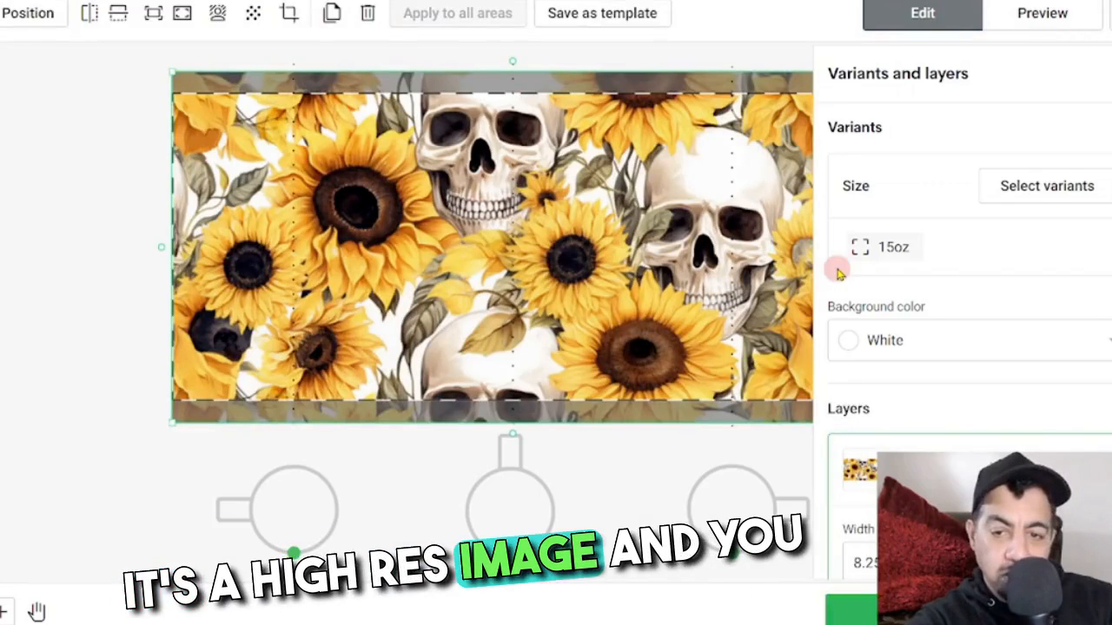
pyautogui.click(750, 49)
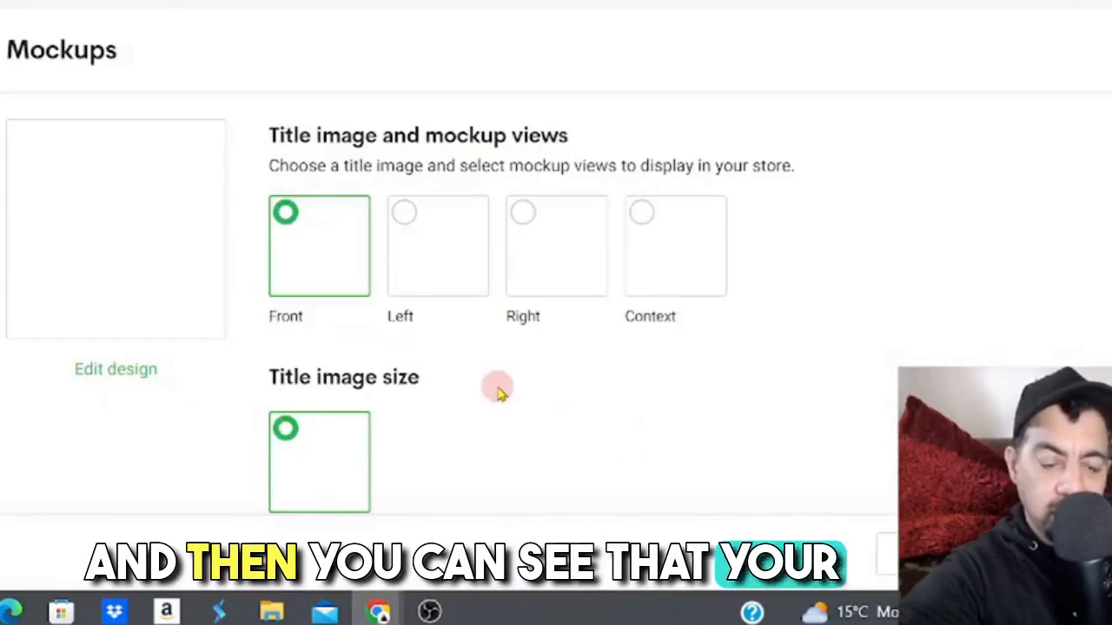
# - Enlarge the 15oz mug's main mockup to examine how the pattern wraps, and return to the My Products list
pyautogui.click(149, 247)
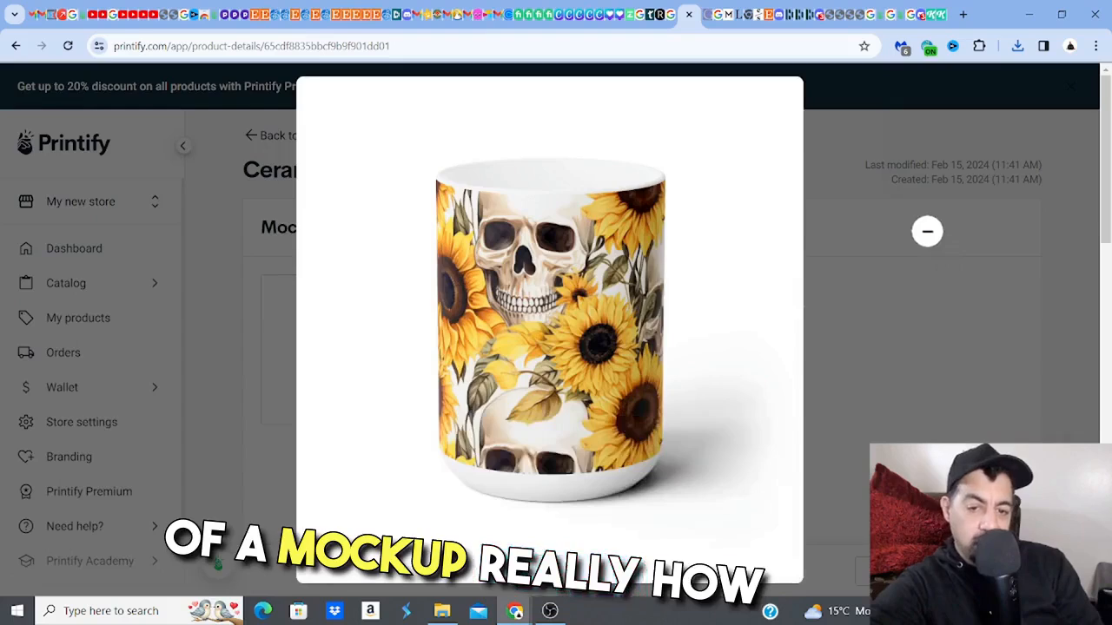
pyautogui.click(1007, 89)
pyautogui.click(667, 348)
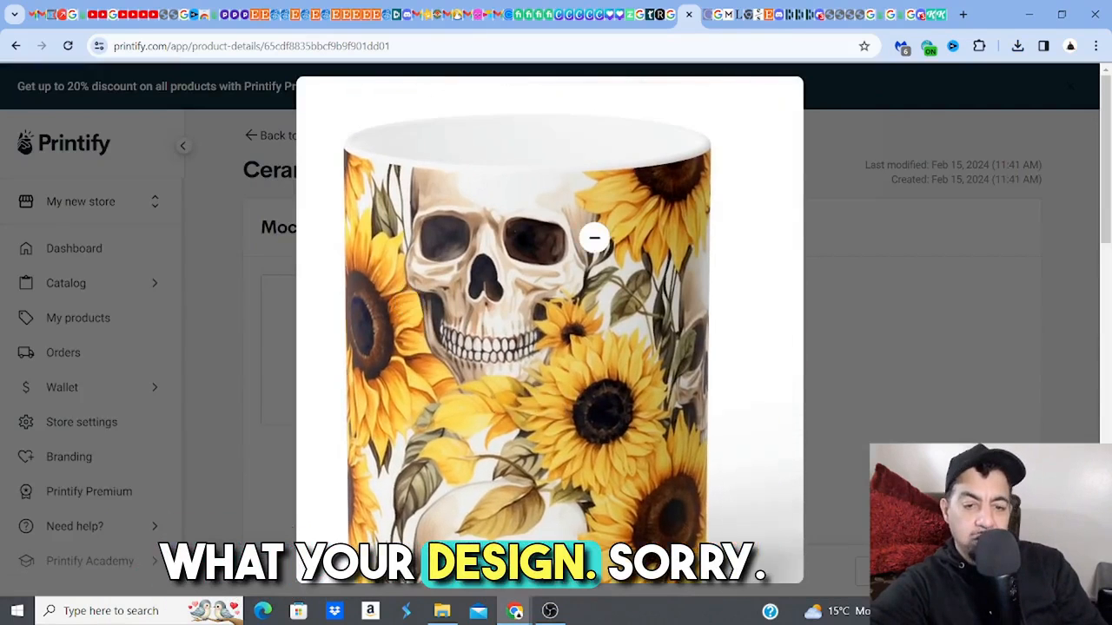
pyautogui.click(872, 260)
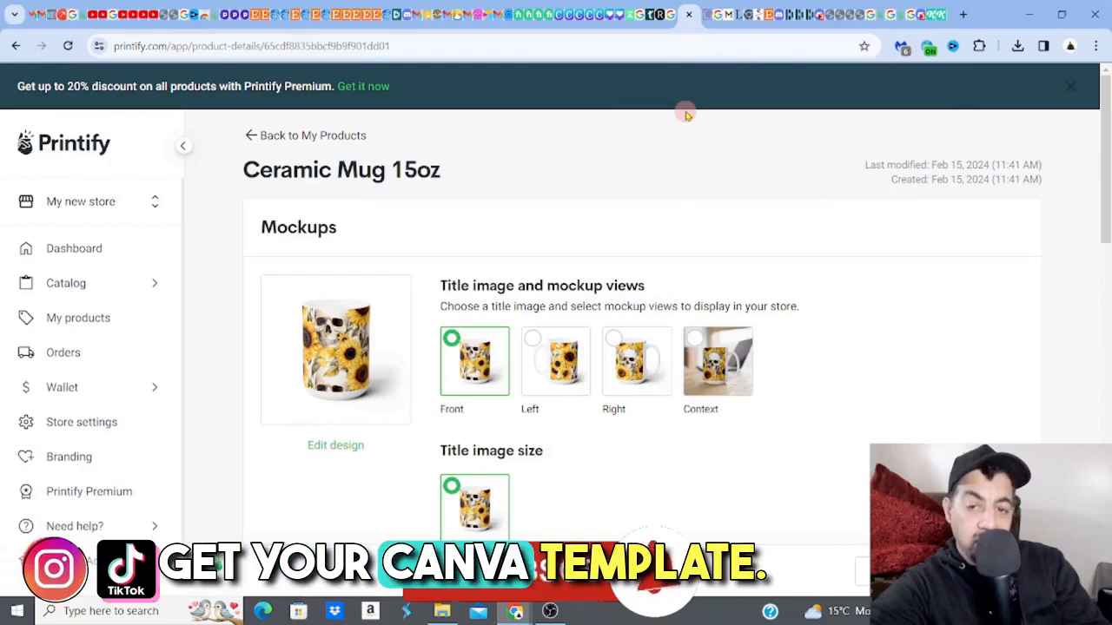
pyautogui.click(252, 135)
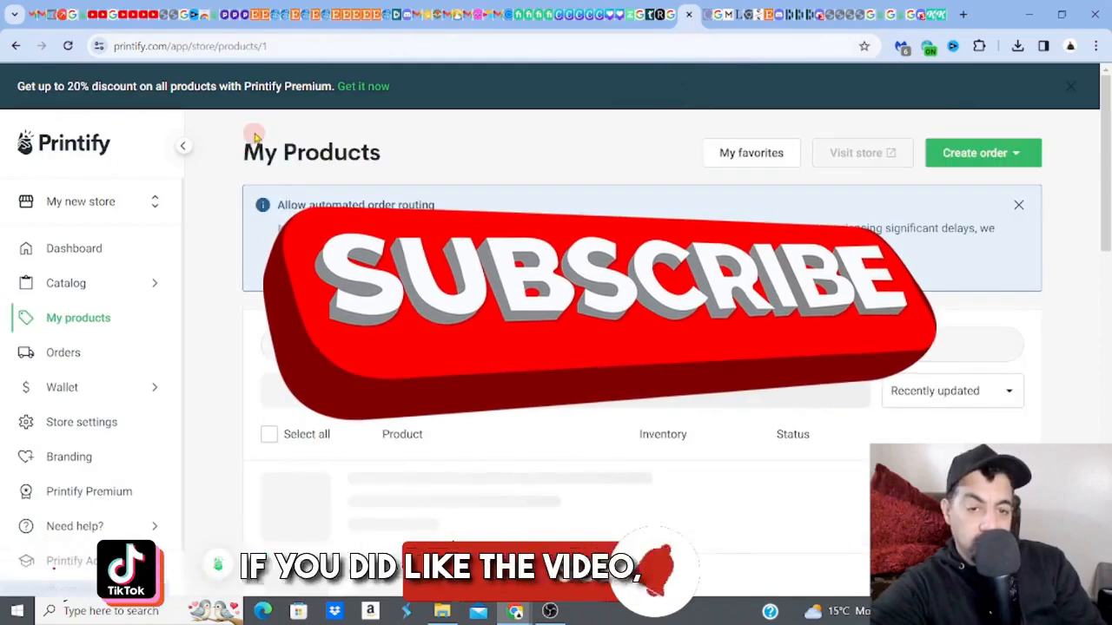